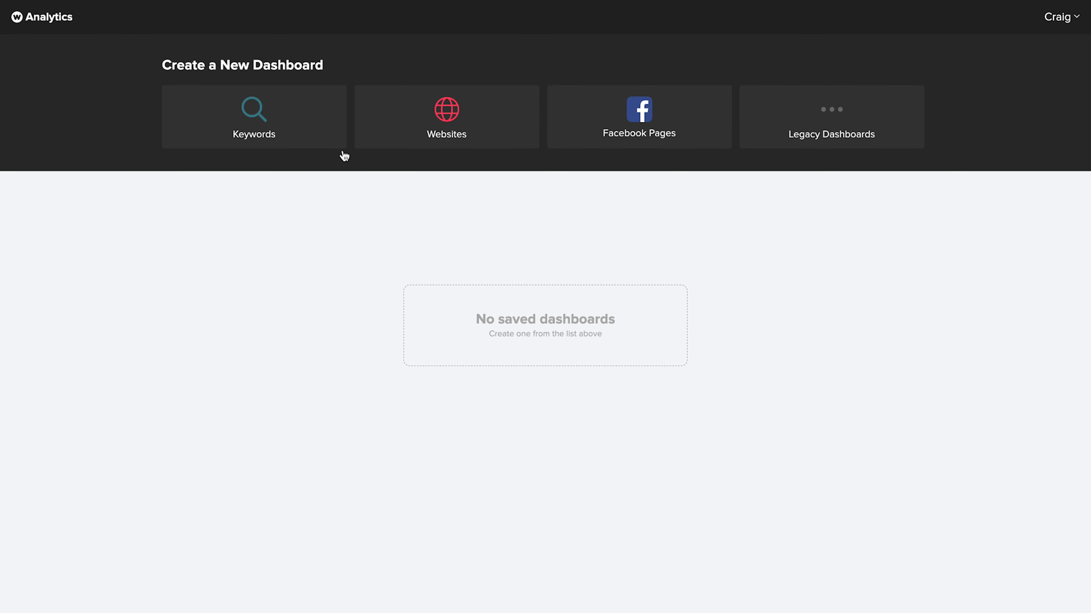
# Step: Start creating a new keywords dashboard
pyautogui.click(332, 140)
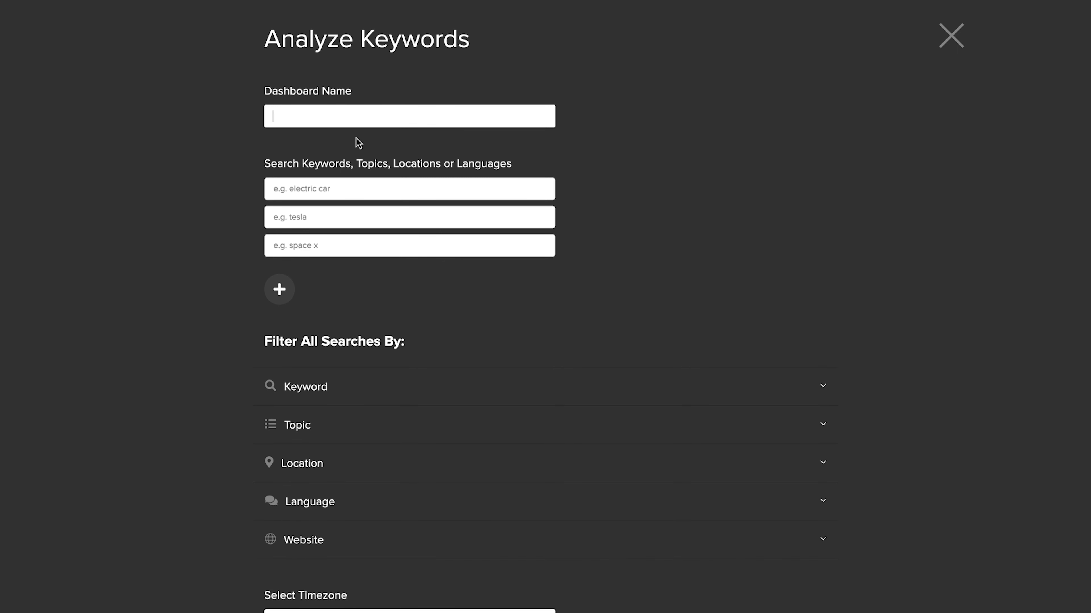
pyautogui.scroll(-2, 878, 297)
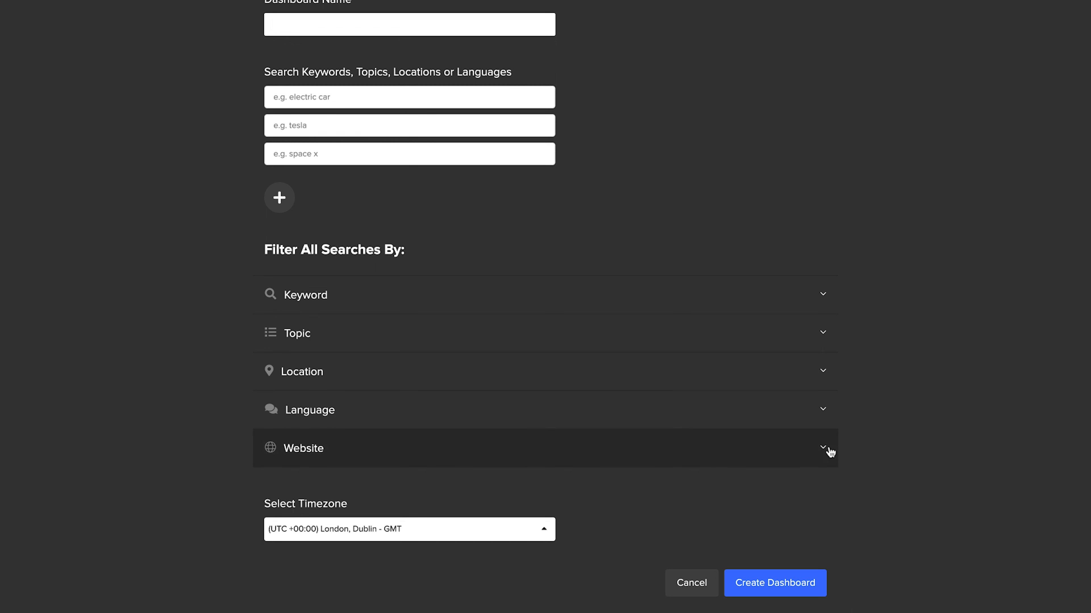
# Step: Examine the website, topic, location and language options available for filtering all searches
pyautogui.click(830, 452)
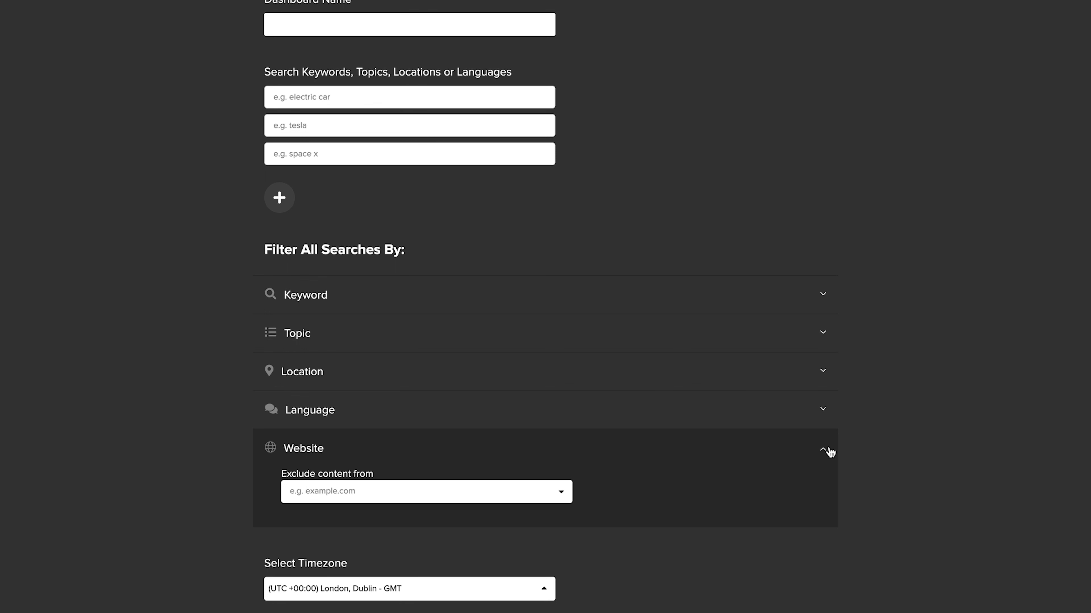
pyautogui.click(829, 451)
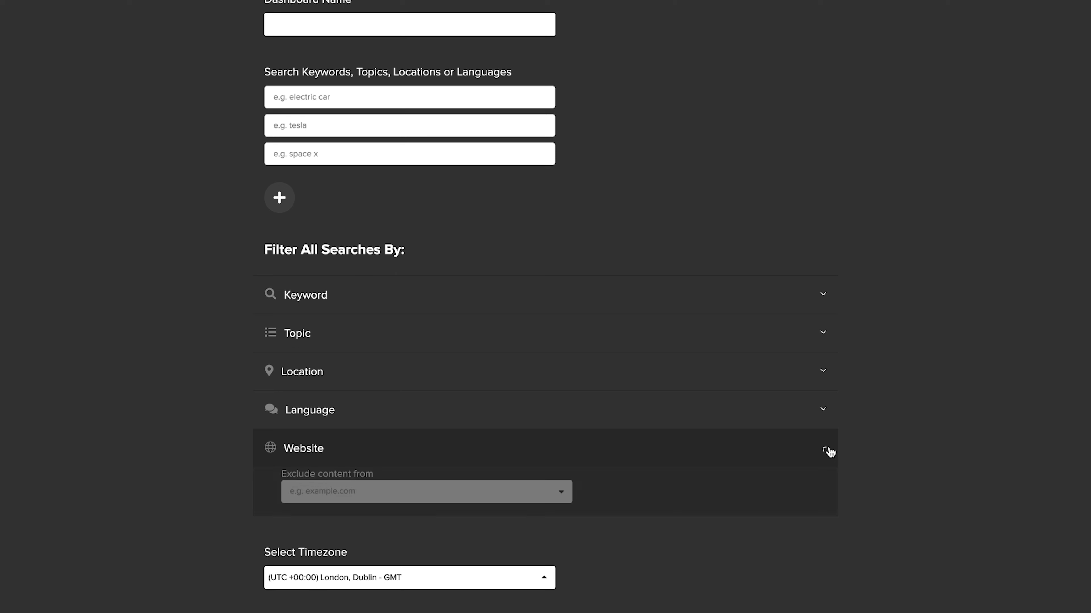
pyautogui.click(828, 339)
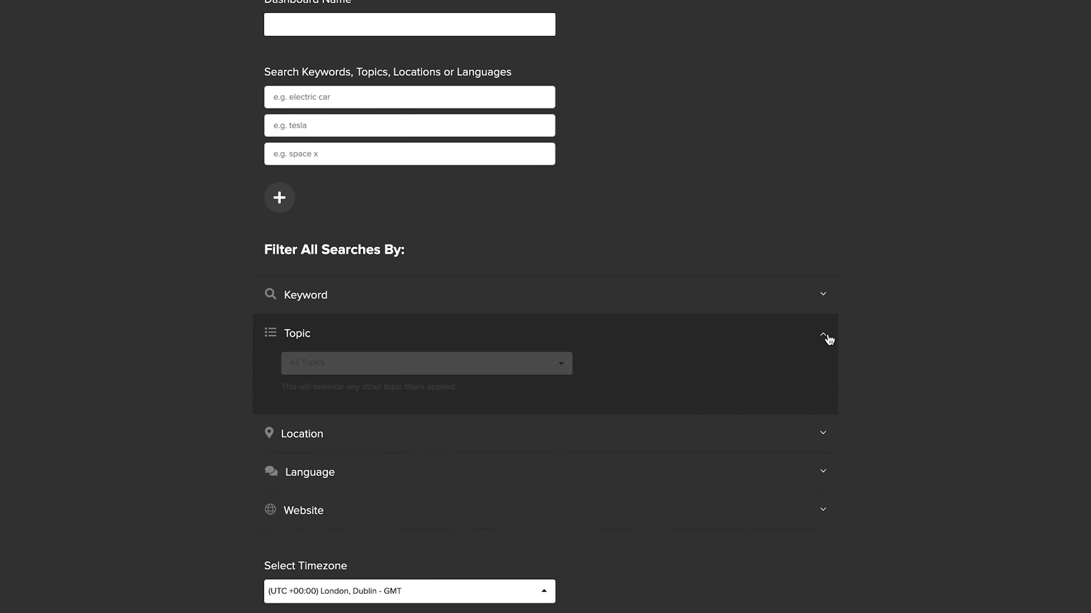
pyautogui.click(561, 366)
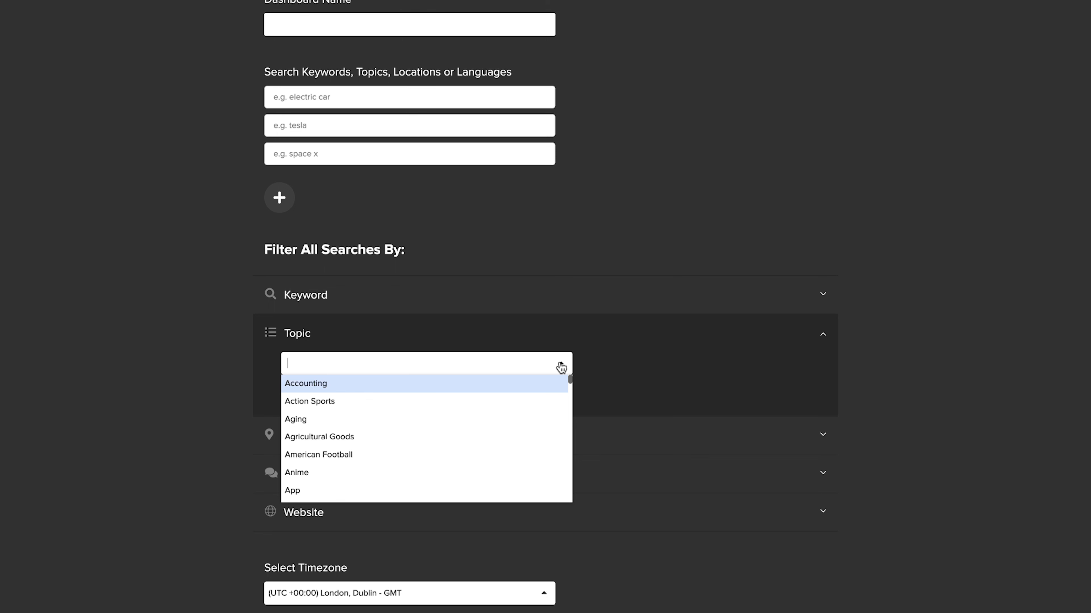
pyautogui.click(824, 337)
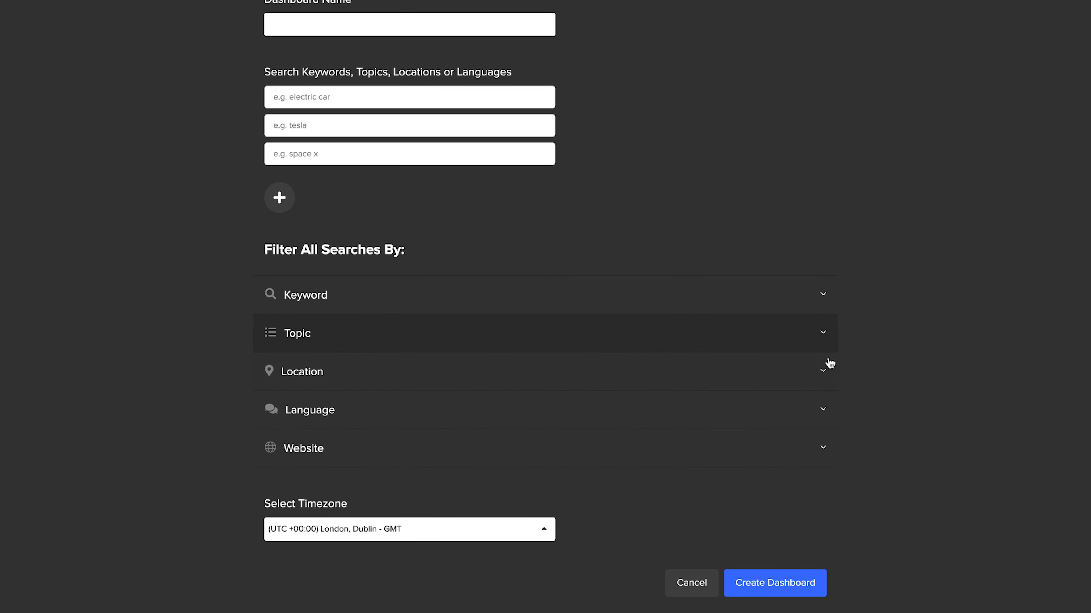
pyautogui.click(825, 372)
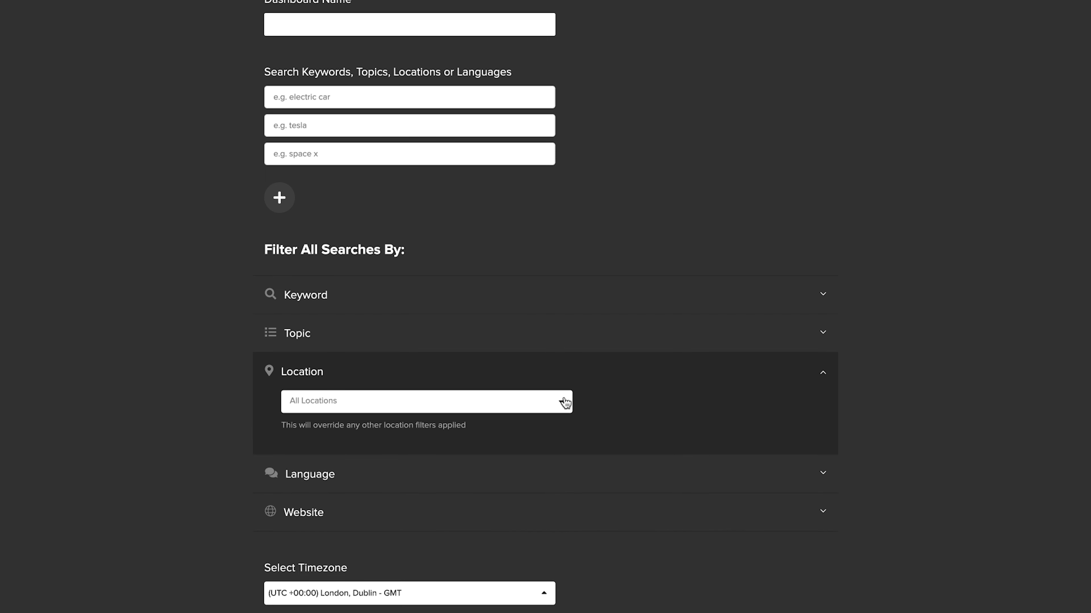
pyautogui.click(564, 402)
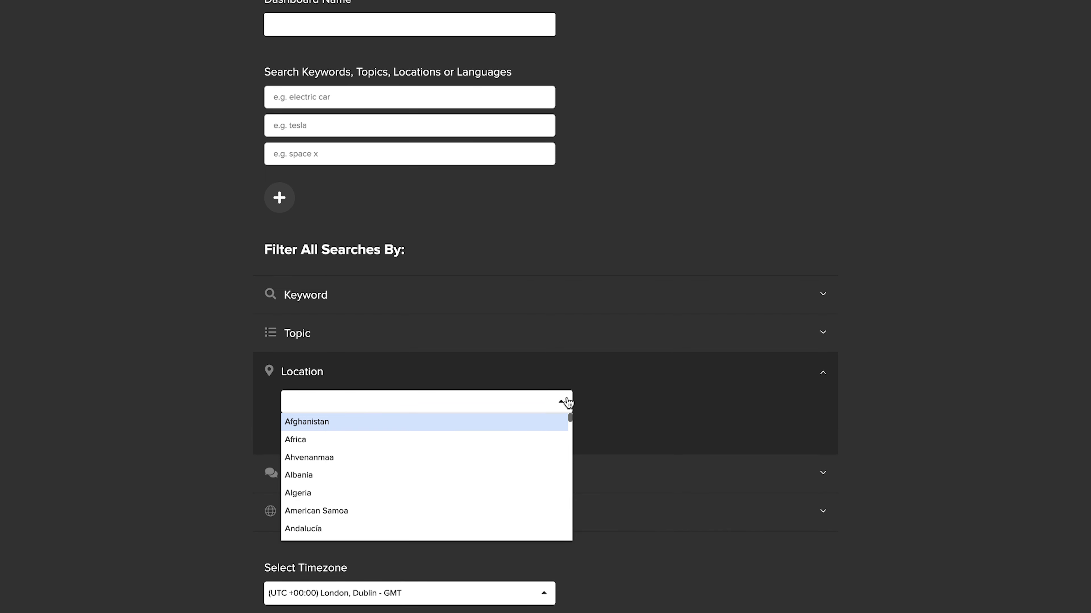
pyautogui.click(828, 376)
pyautogui.click(829, 375)
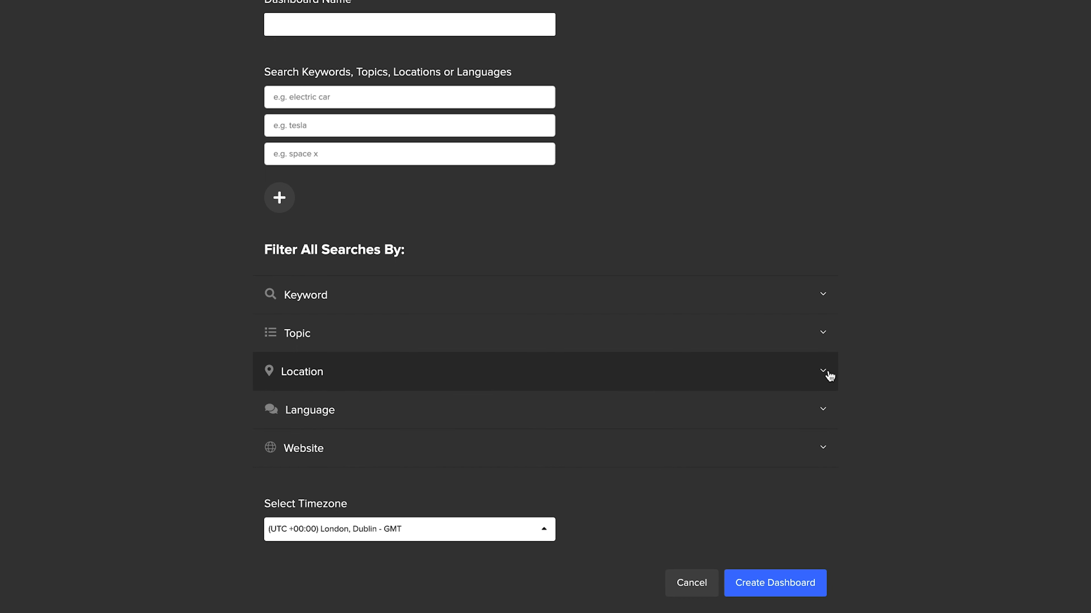
pyautogui.click(824, 413)
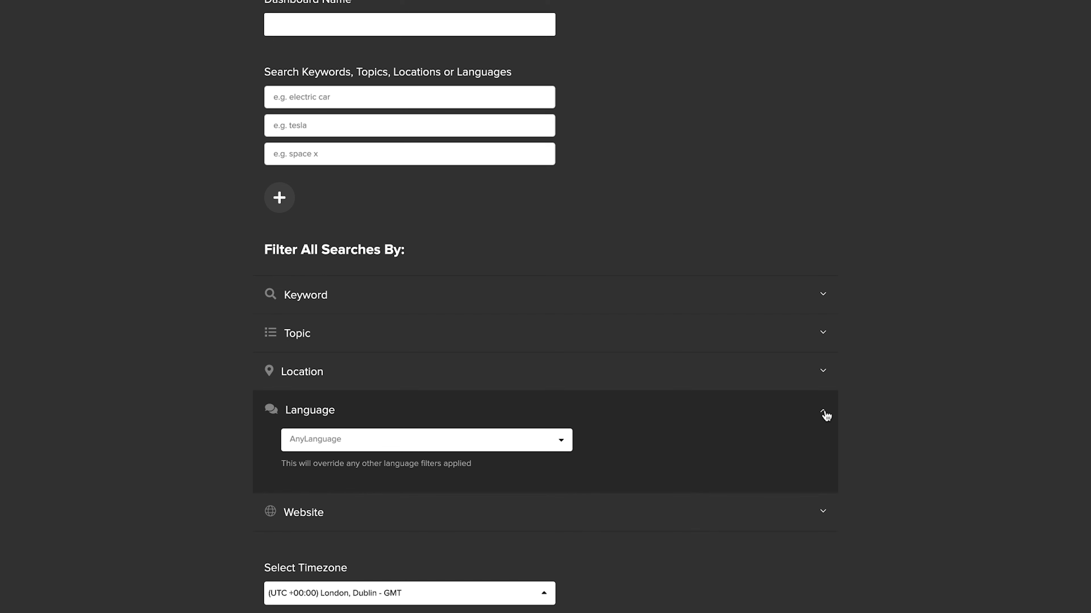
pyautogui.click(557, 438)
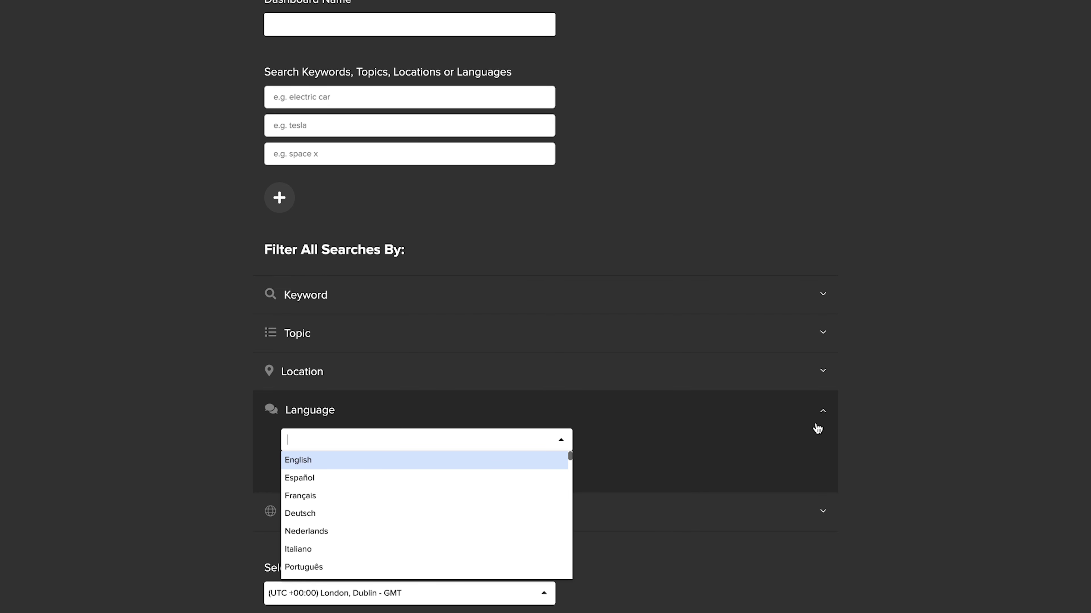
pyautogui.click(824, 415)
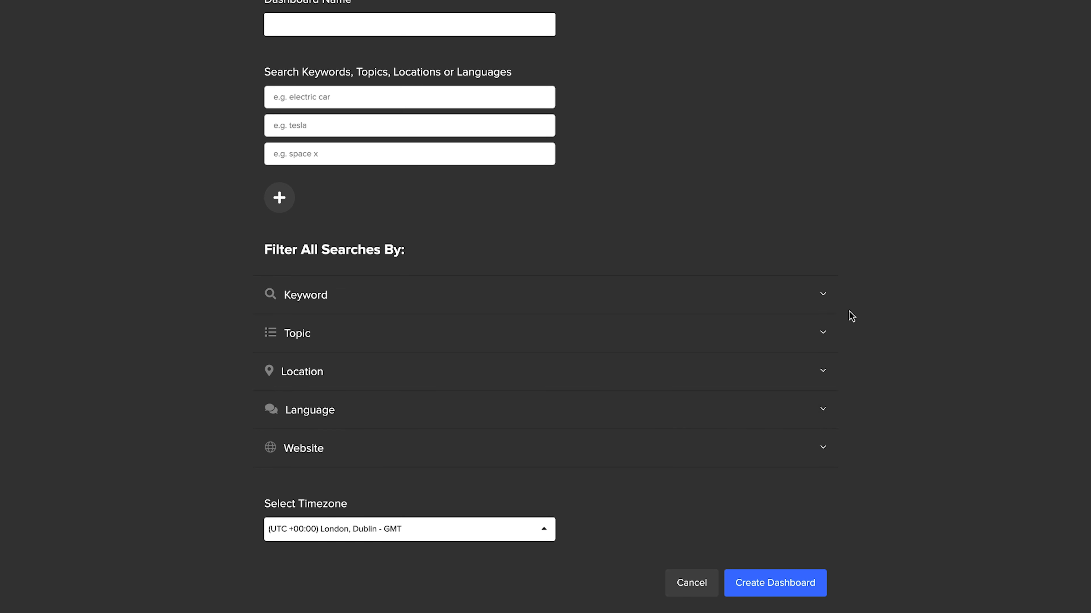
# Step: Examine the Query Builder and Boolean modes of the keyword filter for all searches
pyautogui.click(825, 297)
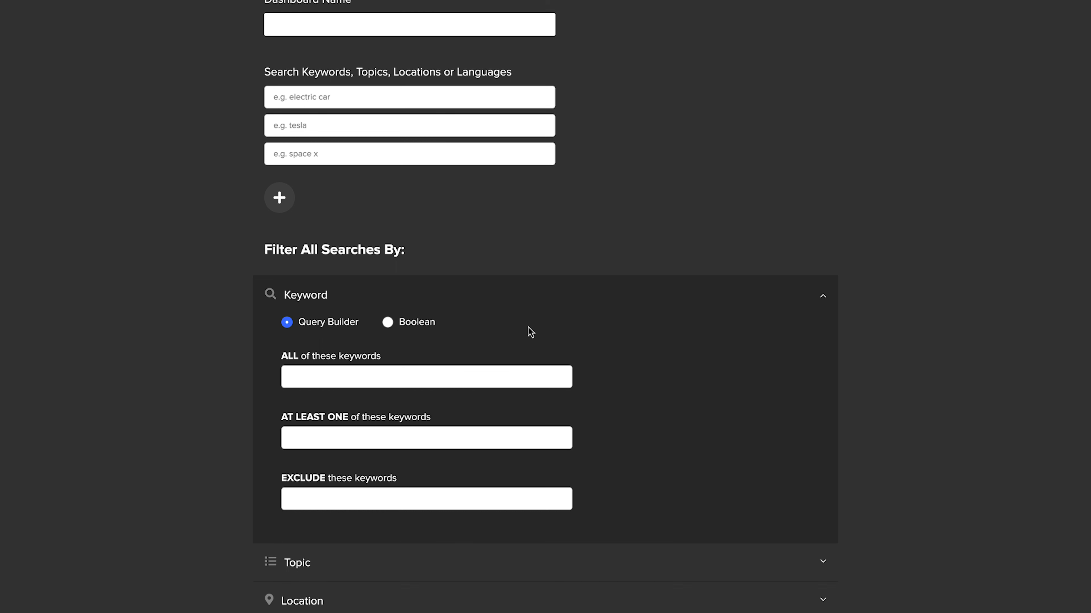
pyautogui.click(431, 329)
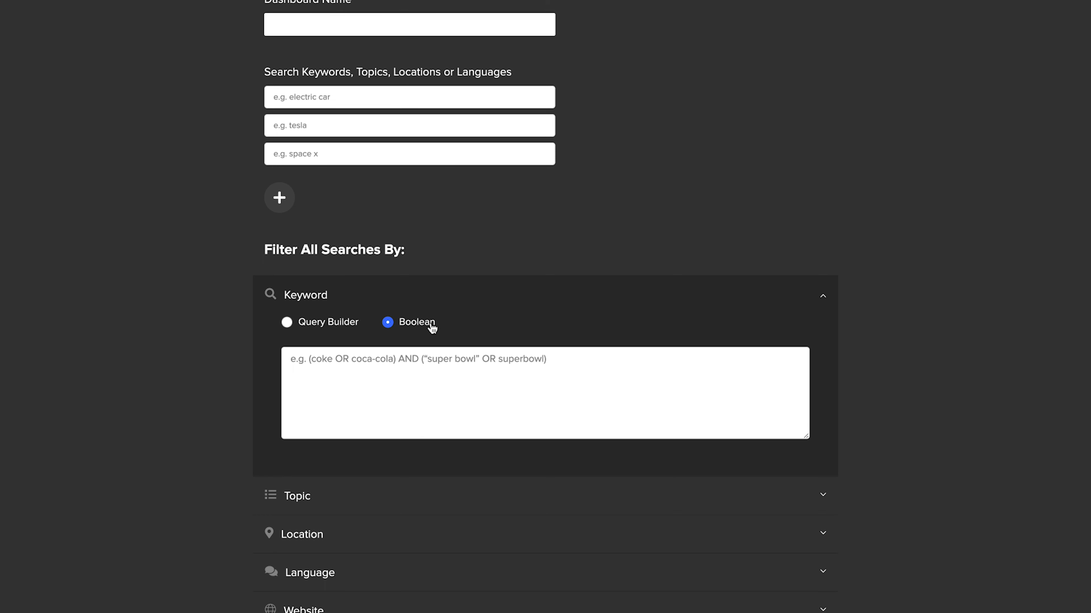
pyautogui.click(824, 298)
pyautogui.scroll(2, 755, 209)
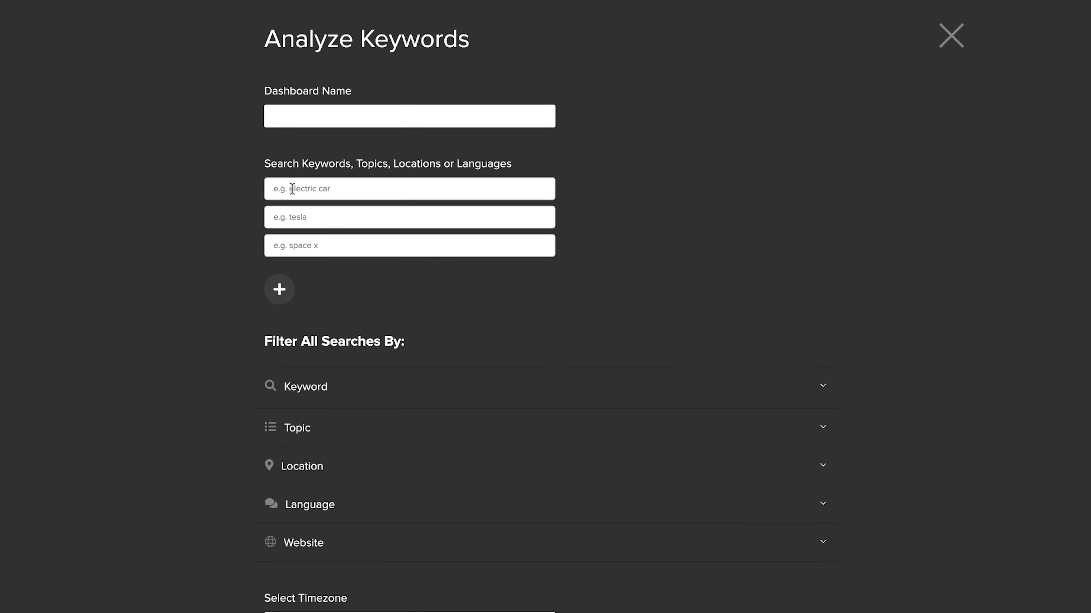
# Step: Add Musk as the first search keyword
pyautogui.click(274, 190)
pyautogui.write('Musk')
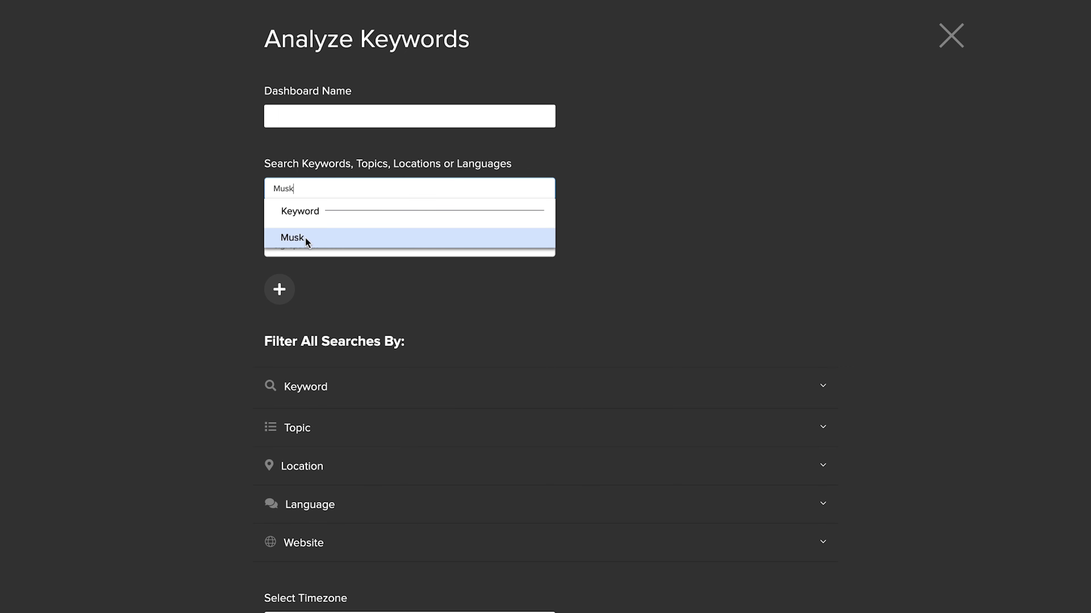
pyautogui.click(304, 238)
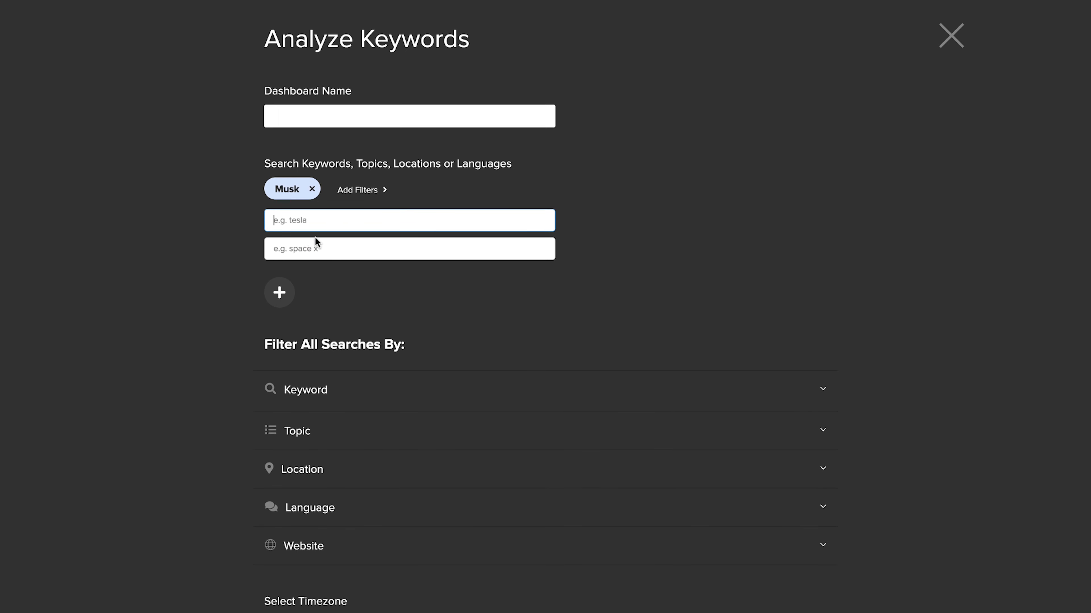
# Step: Try Tesla as an AT LEAST ONE keyword in the Musk search's advanced filters, and clear it again
pyautogui.click(388, 193)
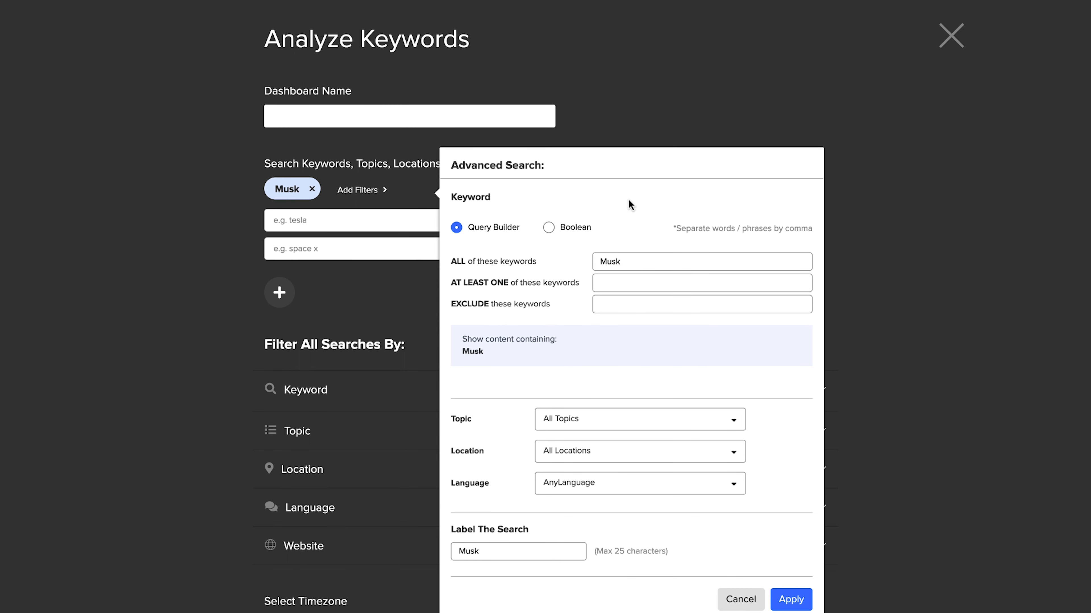
pyautogui.click(623, 286)
pyautogui.write('Tesla')
pyautogui.press('BackSpace')
pyautogui.press('BackSpace')
pyautogui.press('BackSpace')
pyautogui.press('BackSpace')
pyautogui.press('BackSpace')
# Step: Try Twitter as an excluded keyword, clear it again, and apply the Musk search's advanced filters
pyautogui.click(621, 304)
pyautogui.write('Twitter')
pyautogui.press('BackSpace')
pyautogui.press('BackSpace')
pyautogui.press('BackSpace')
pyautogui.press('BackSpace')
pyautogui.press('BackSpace')
pyautogui.press('BackSpace')
pyautogui.press('BackSpace')
pyautogui.click(792, 600)
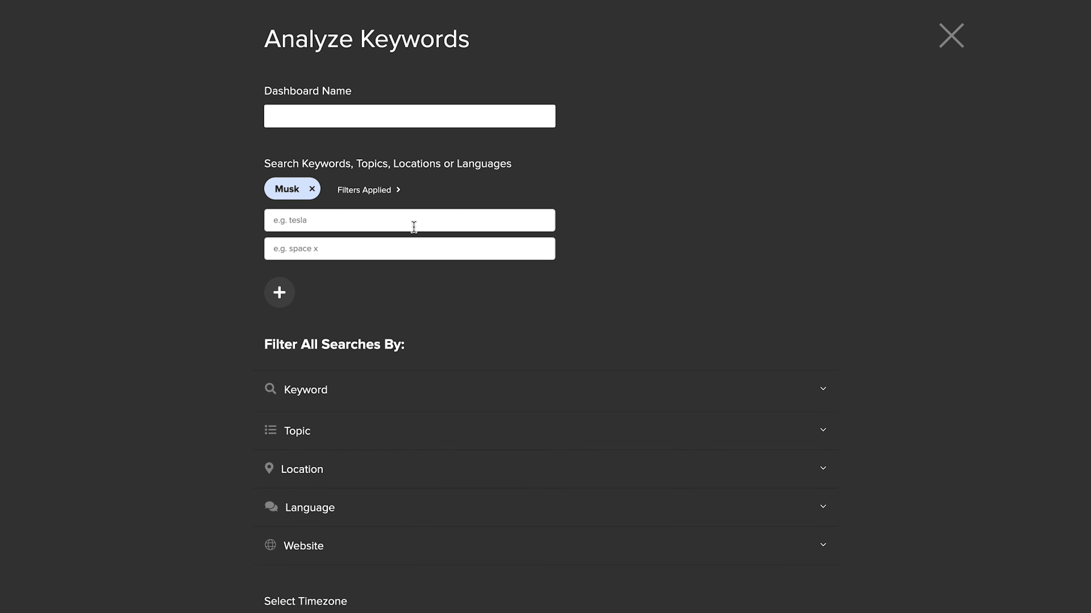
# Step: Add Bezos as the second search keyword
pyautogui.write('Bezos')
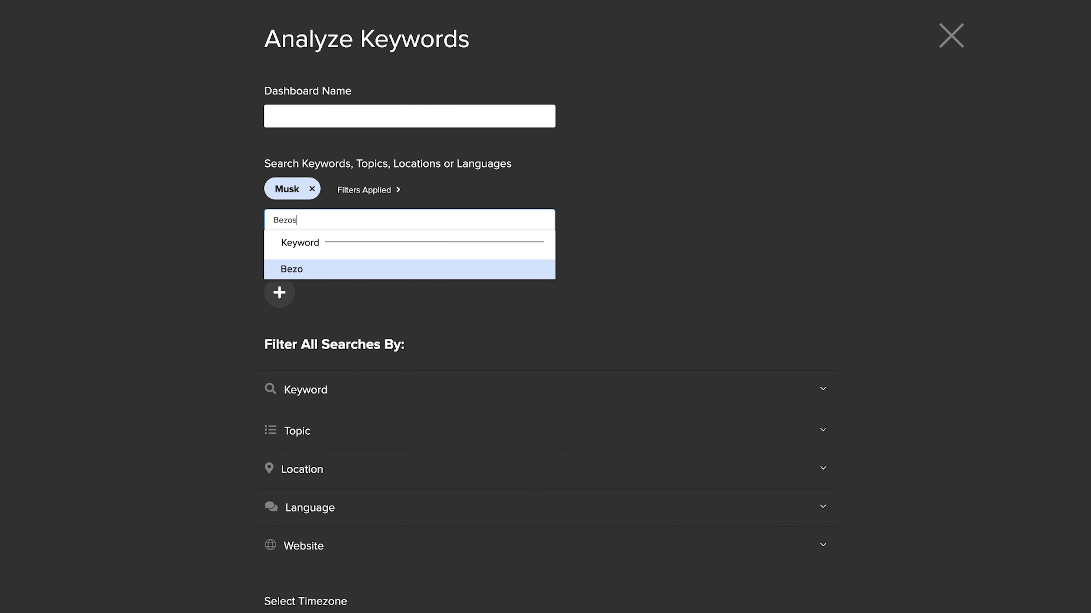
pyautogui.click(389, 269)
# Step: Name the dashboard "Musk v Bezos" and create it
pyautogui.click(376, 114)
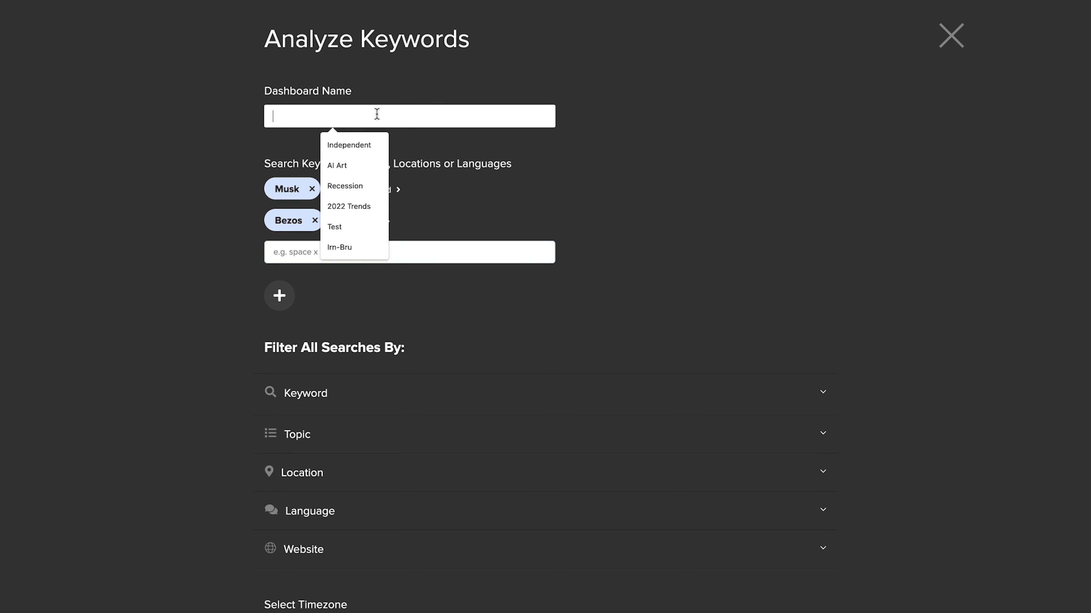
pyautogui.write('Musk v')
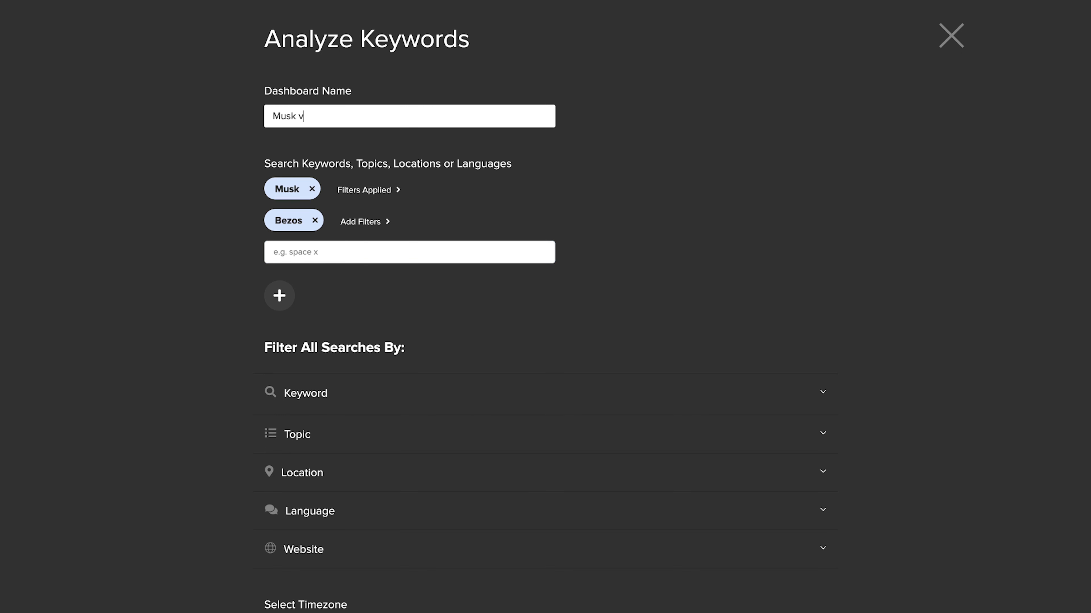
pyautogui.write(' Bezos')
pyautogui.scroll(-3, 916, 338)
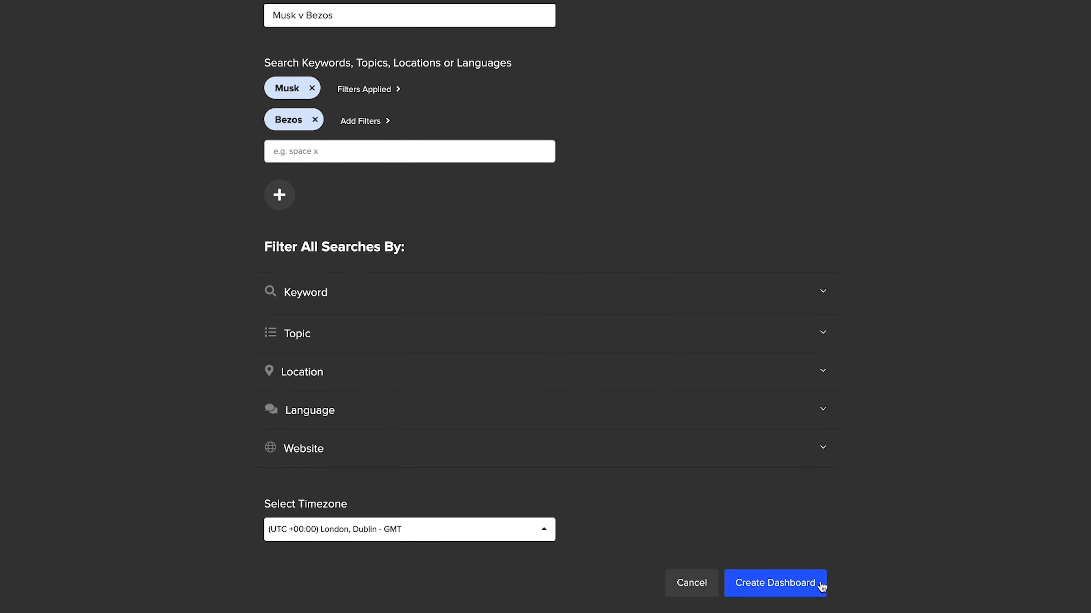
pyautogui.click(775, 584)
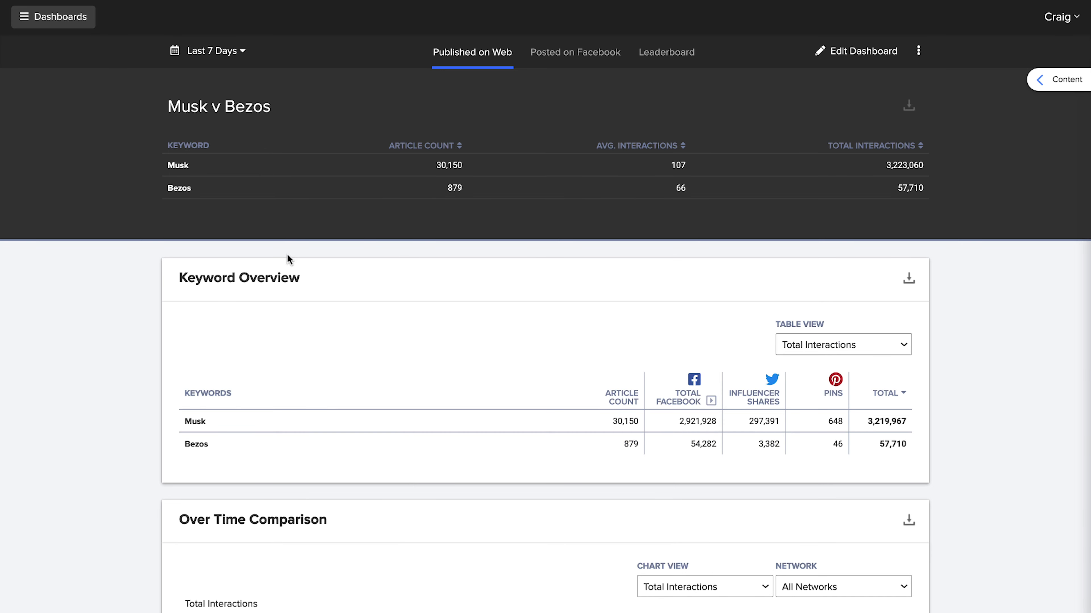
# Step: Set the dashboard's date range to the year 2022 and apply it
pyautogui.click(247, 57)
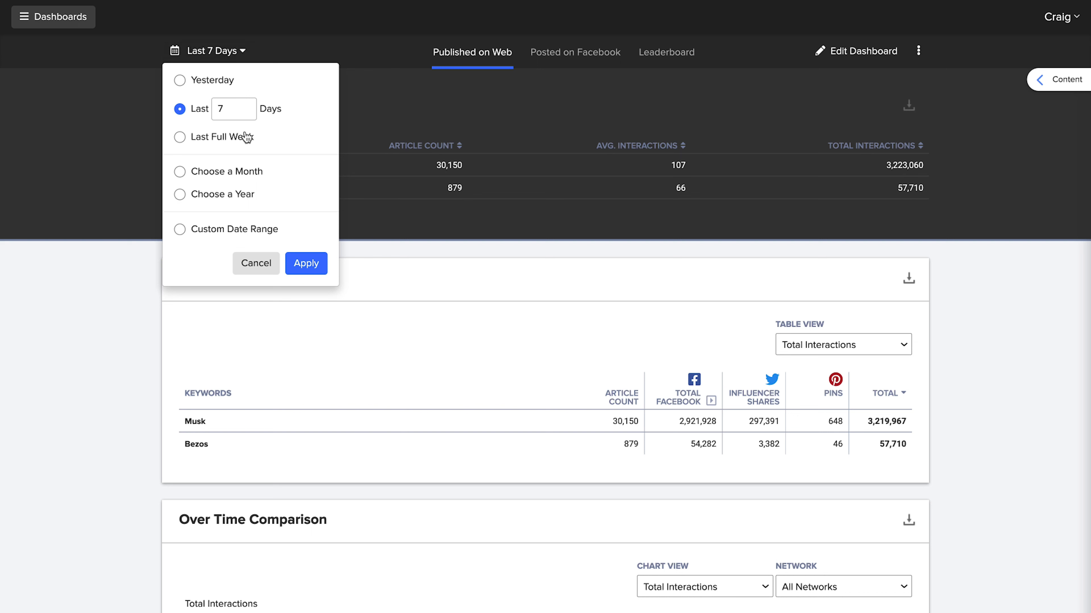
pyautogui.click(241, 200)
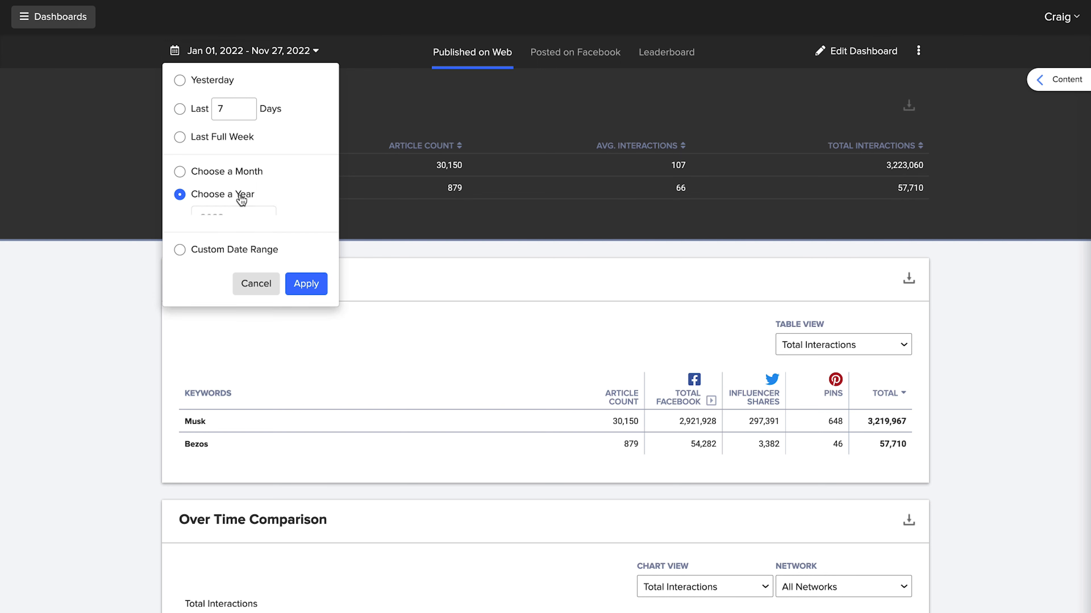
pyautogui.click(311, 298)
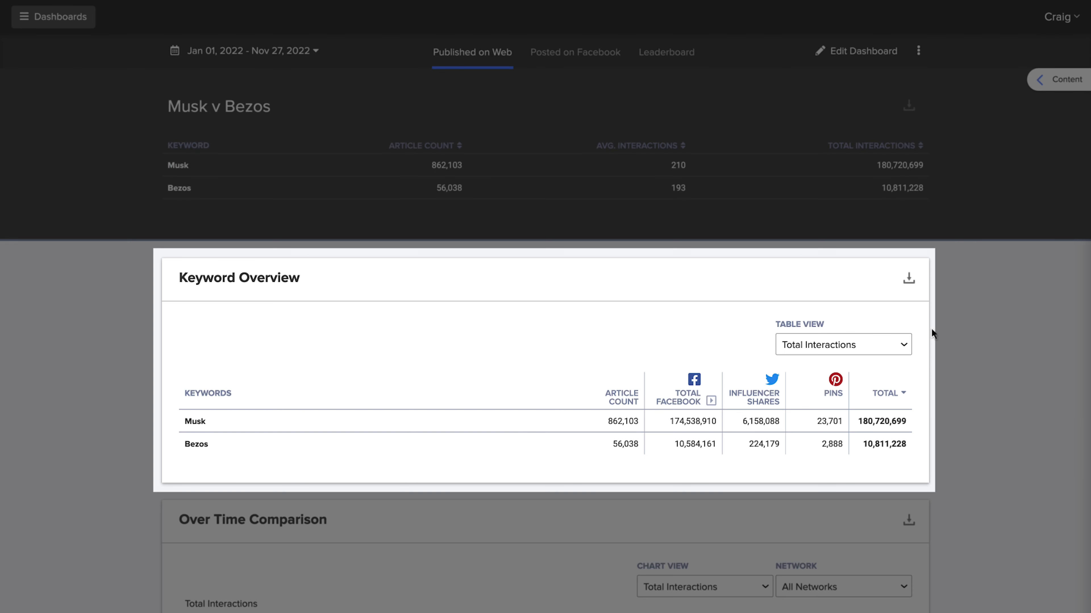
# Step: Show average interactions in the Keyword Overview table
pyautogui.click(903, 350)
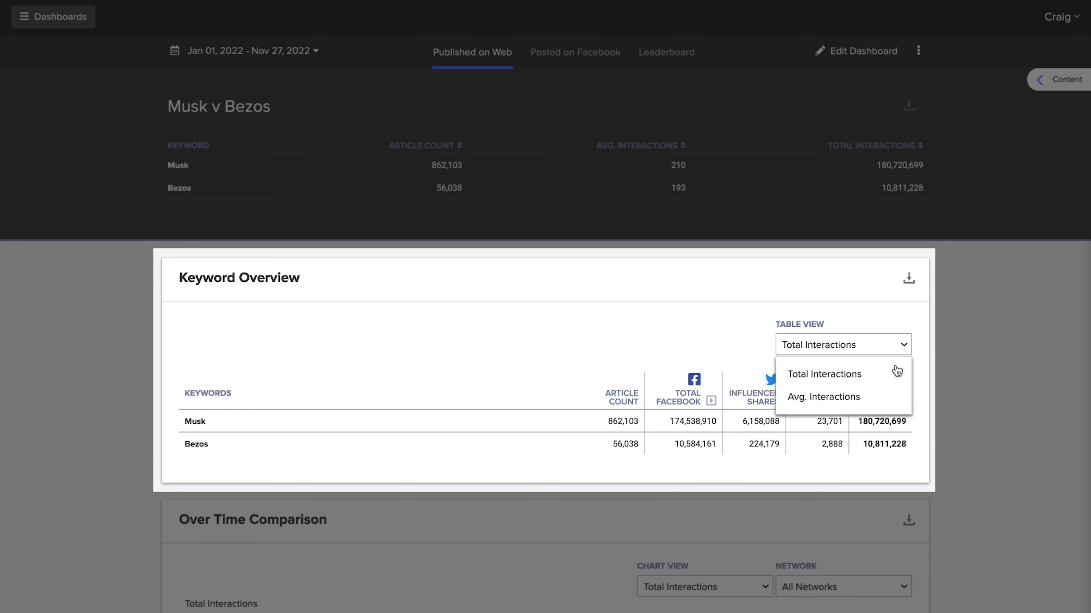
pyautogui.click(888, 402)
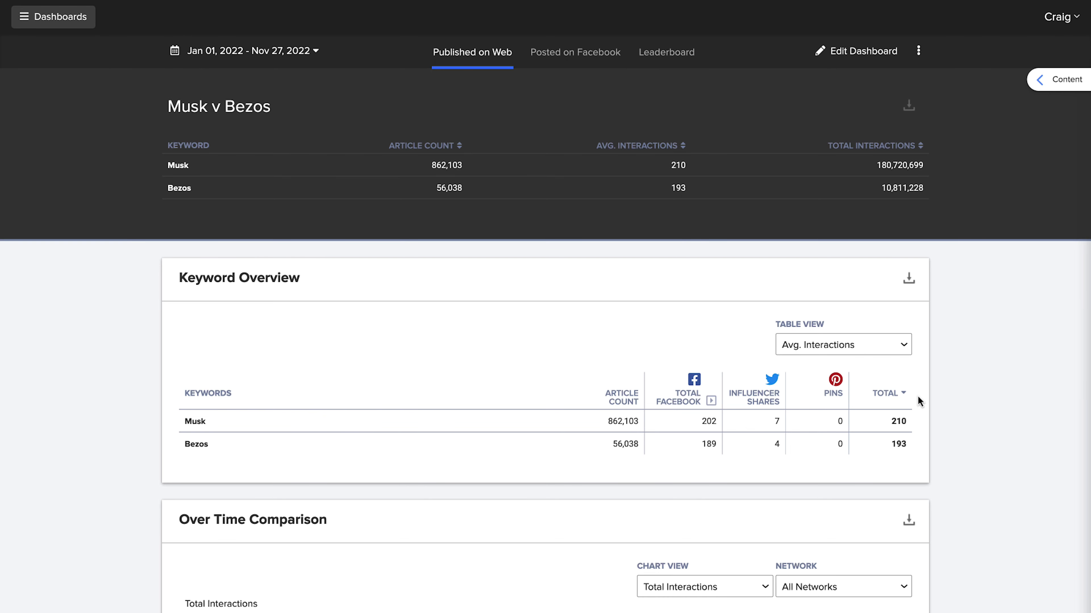
# Step: Examine the Over Time Comparison chart and the options for its chart view and network
pyautogui.scroll(-8, 917, 396)
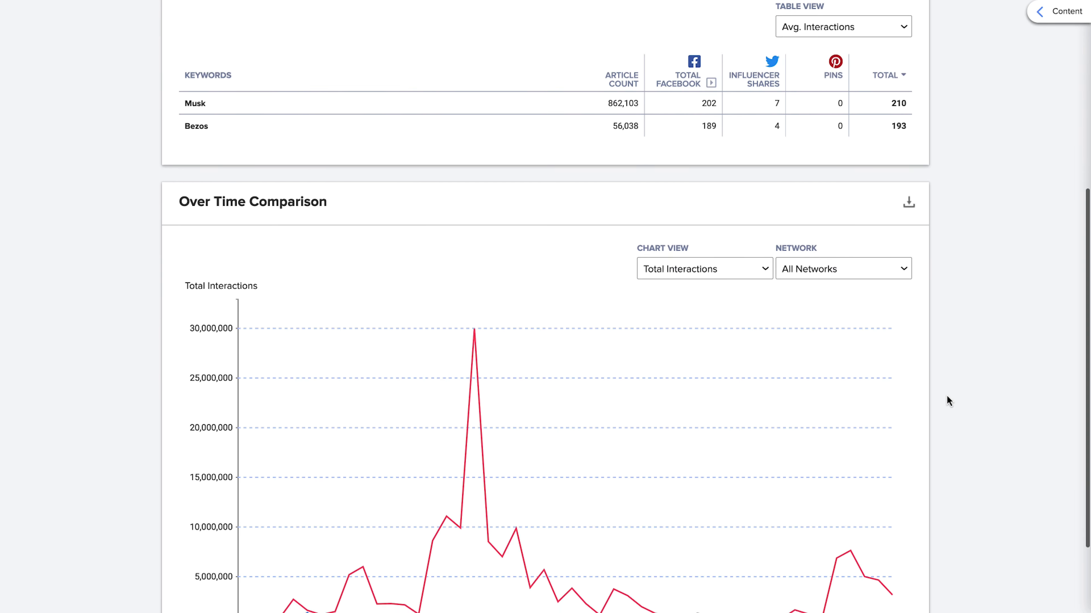
pyautogui.scroll(-3, 947, 397)
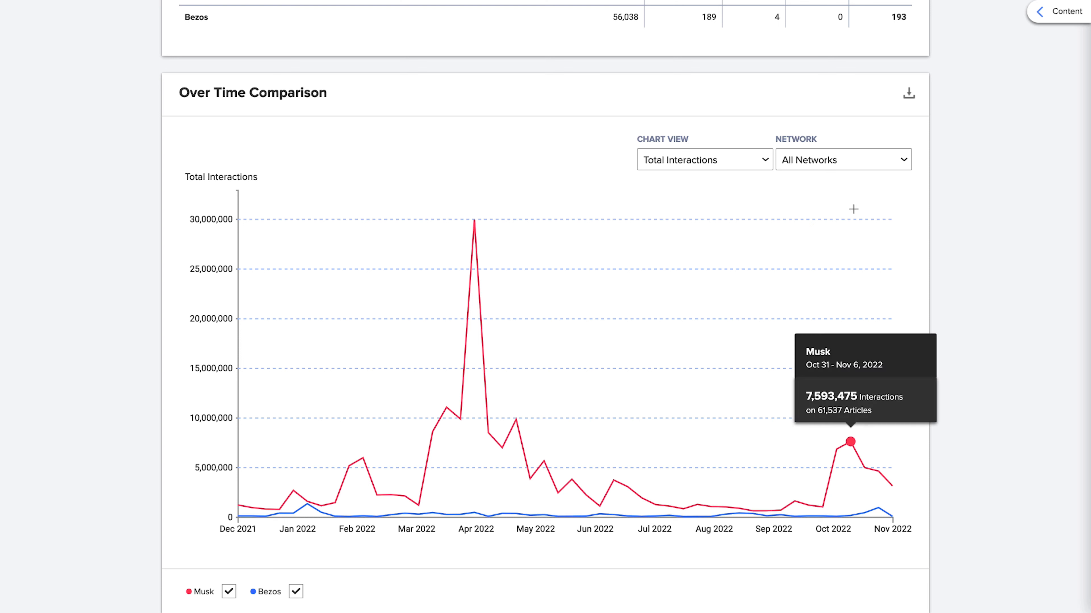
pyautogui.click(760, 166)
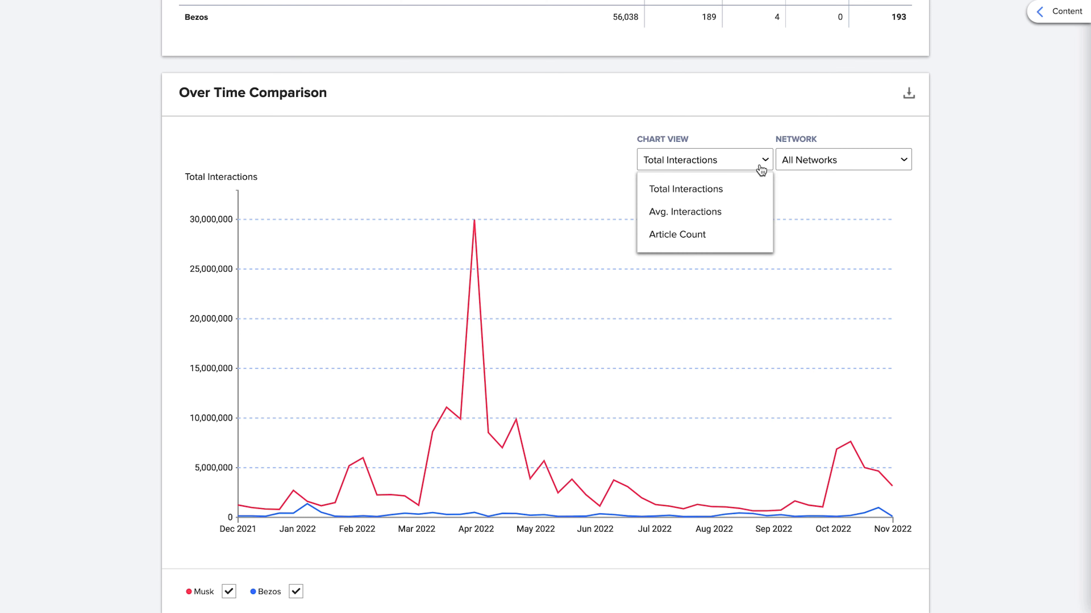
pyautogui.click(897, 165)
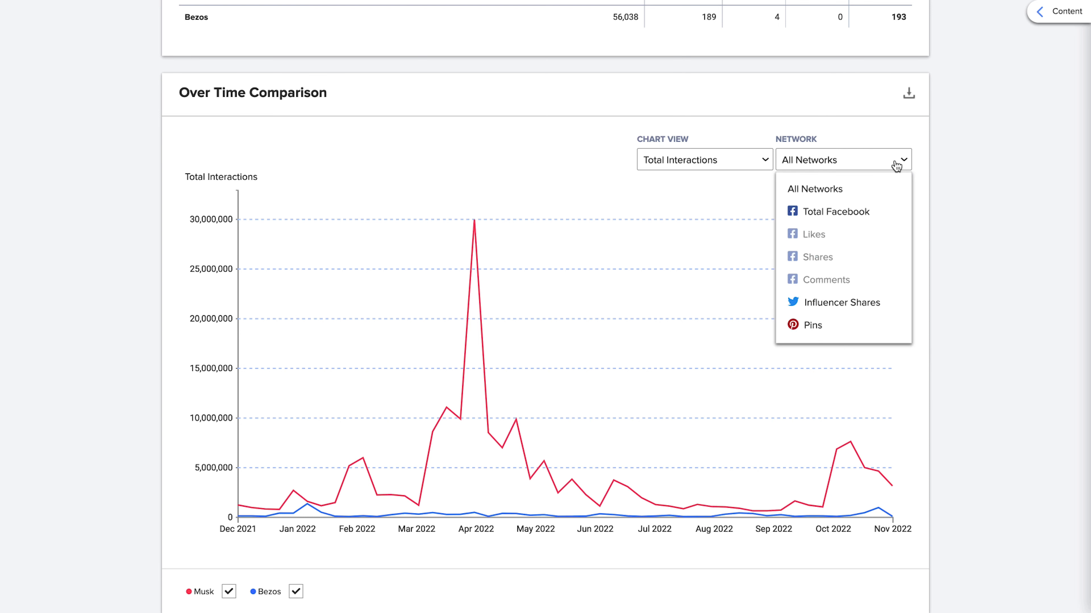
pyautogui.click(897, 165)
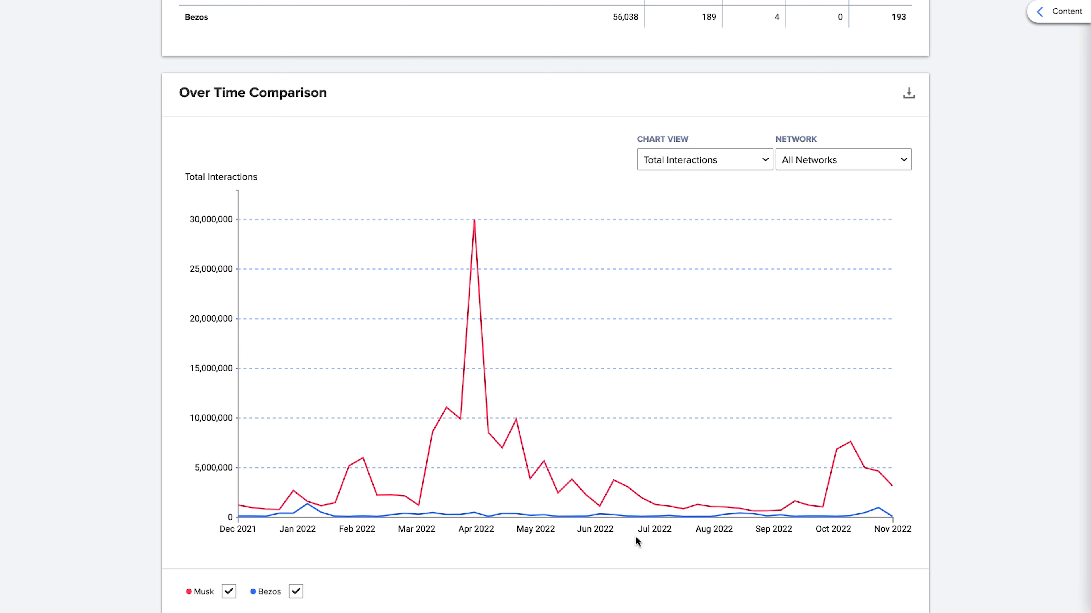
# Step: View the Bezos trend on its own in the Over Time Comparison chart and restore the Musk line
pyautogui.click(231, 592)
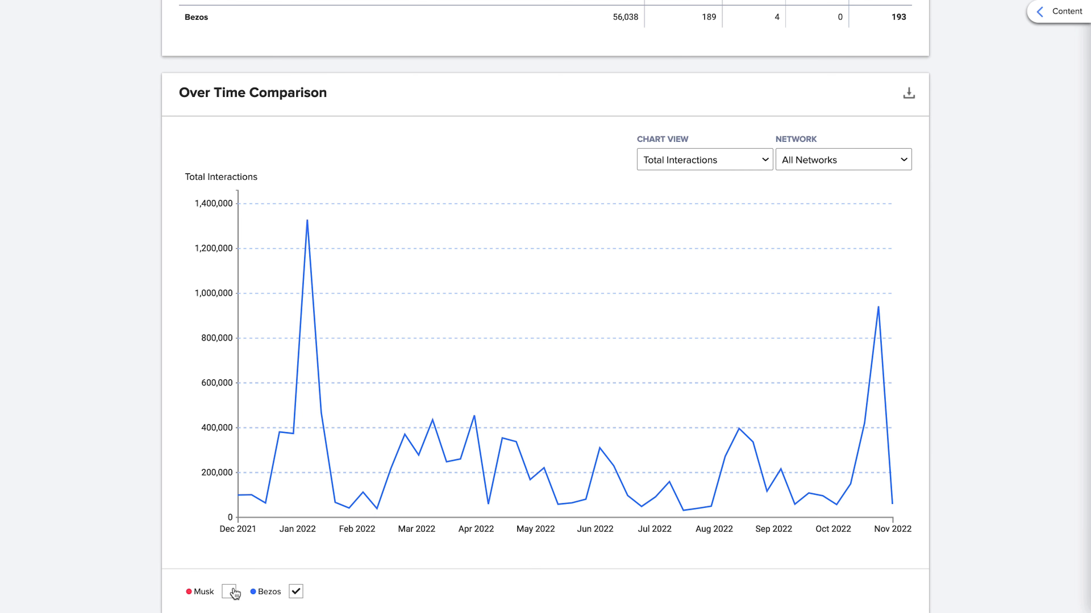
pyautogui.click(231, 592)
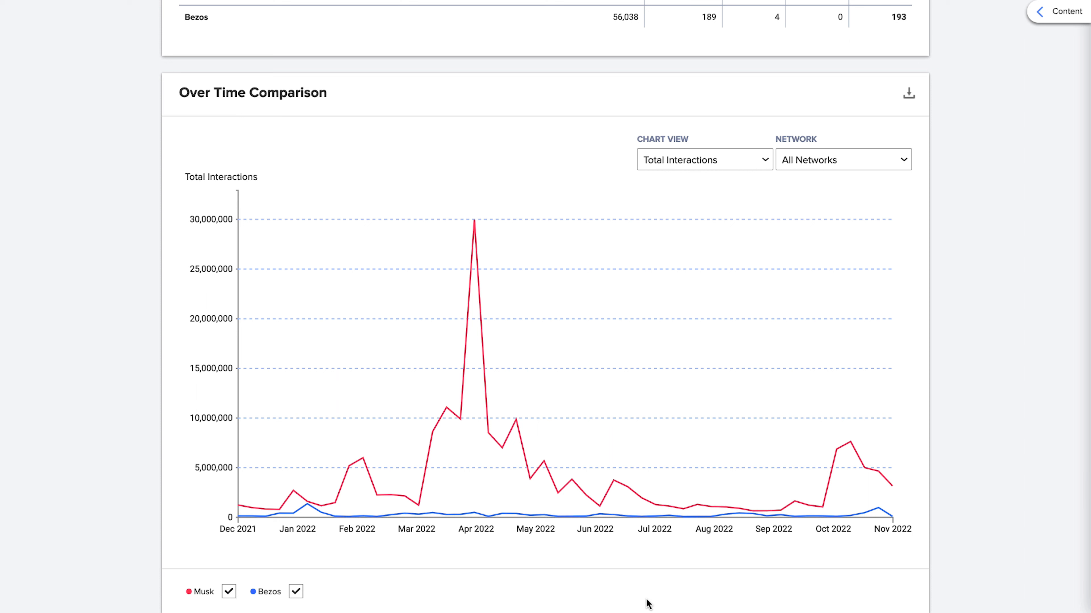
# Step: Open the Top 100 articles content and switch it to separate article lists by keyword
pyautogui.click(1048, 21)
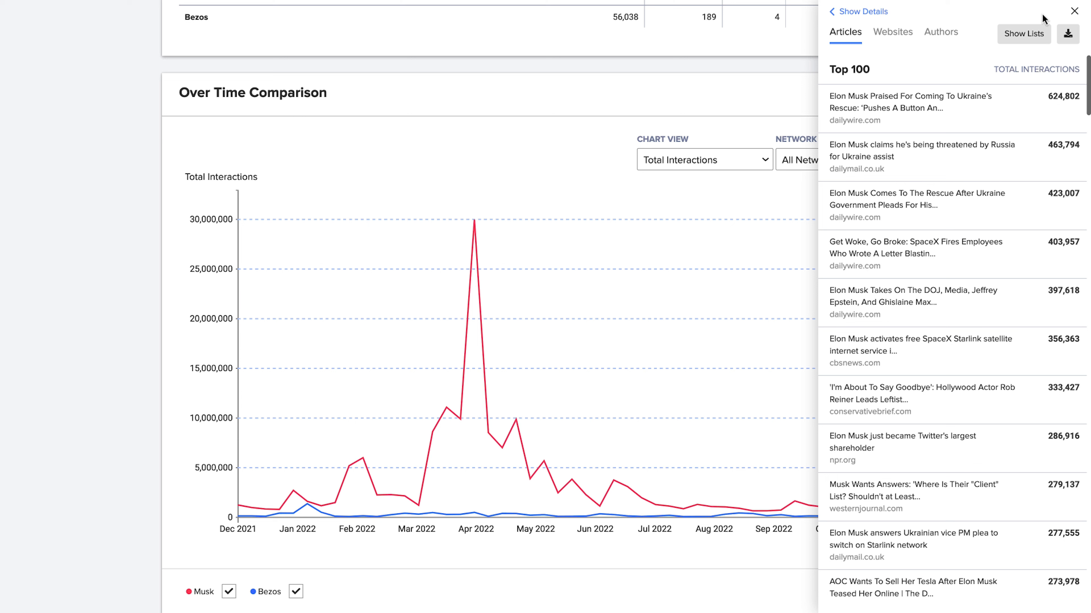
pyautogui.click(1042, 36)
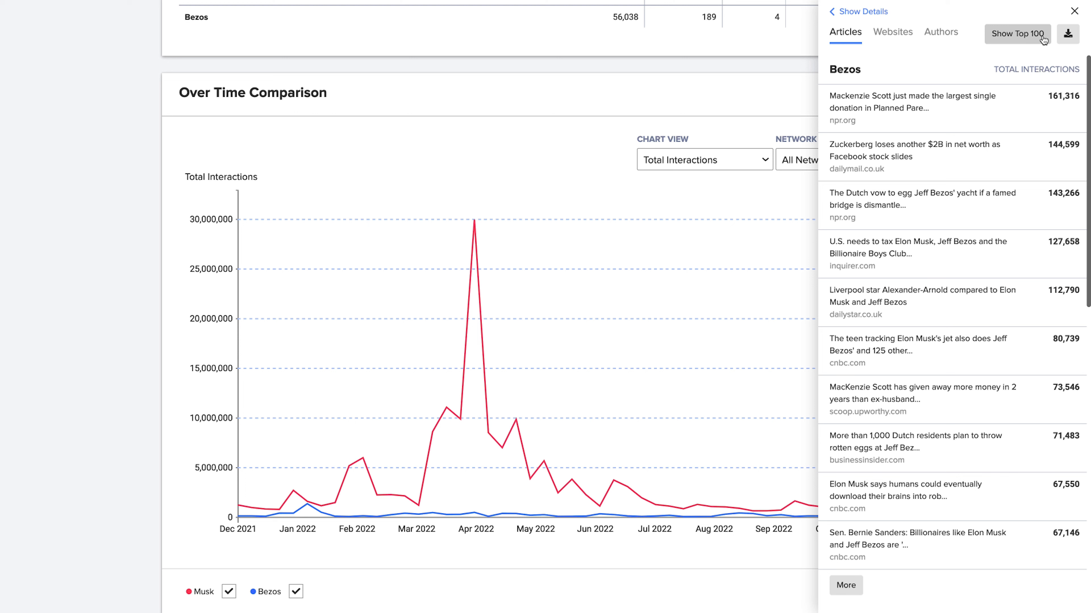
# Step: Review the detailed list of Musk articles for the Apr 25 - May 1, 2022 peak and close the content view
pyautogui.moveTo(474, 220)
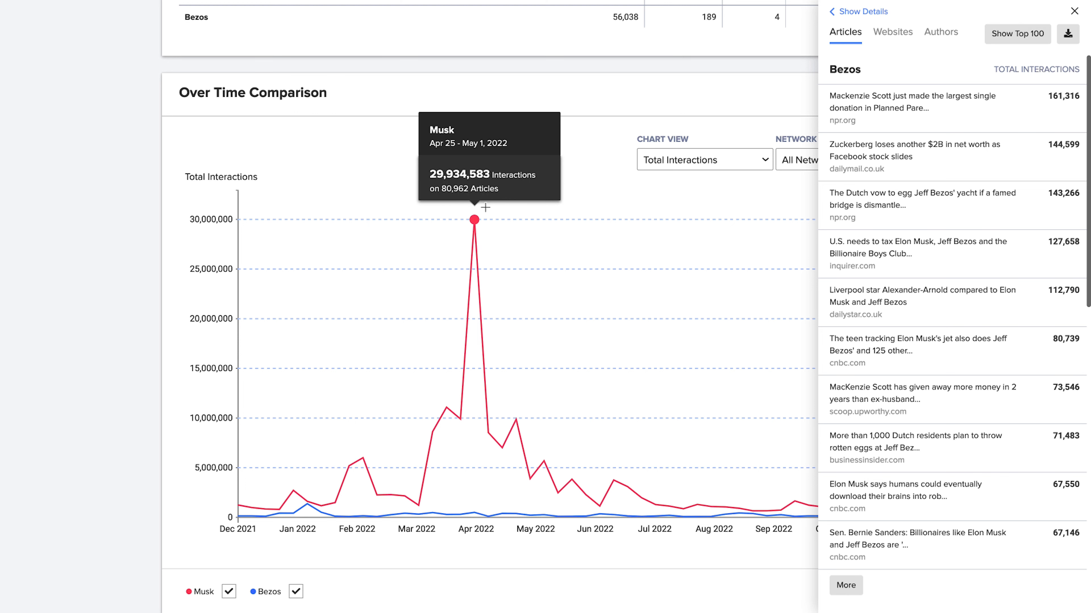
pyautogui.click(474, 220)
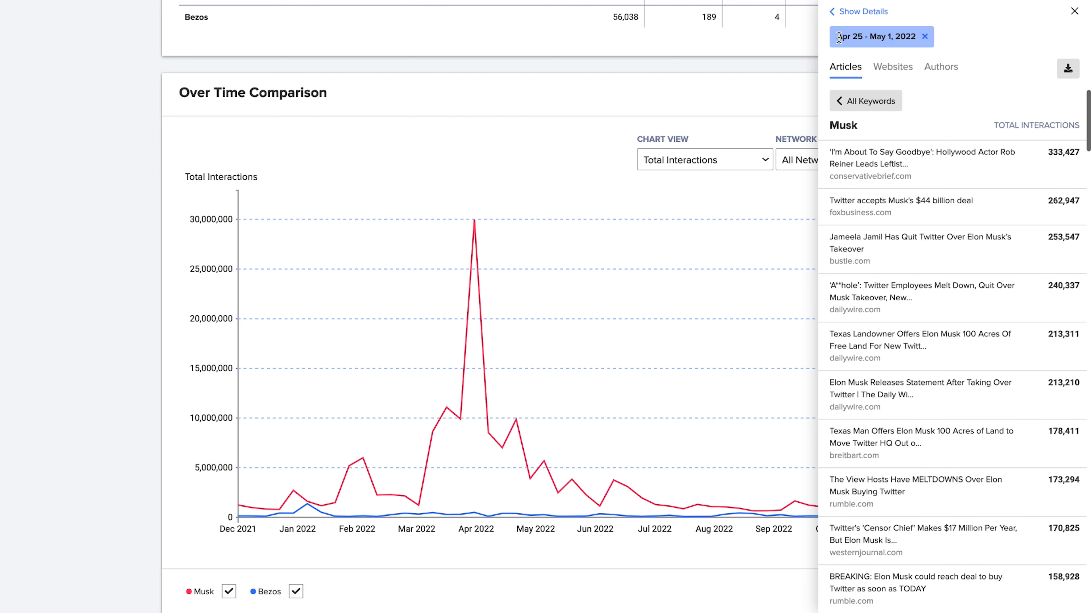
pyautogui.click(858, 13)
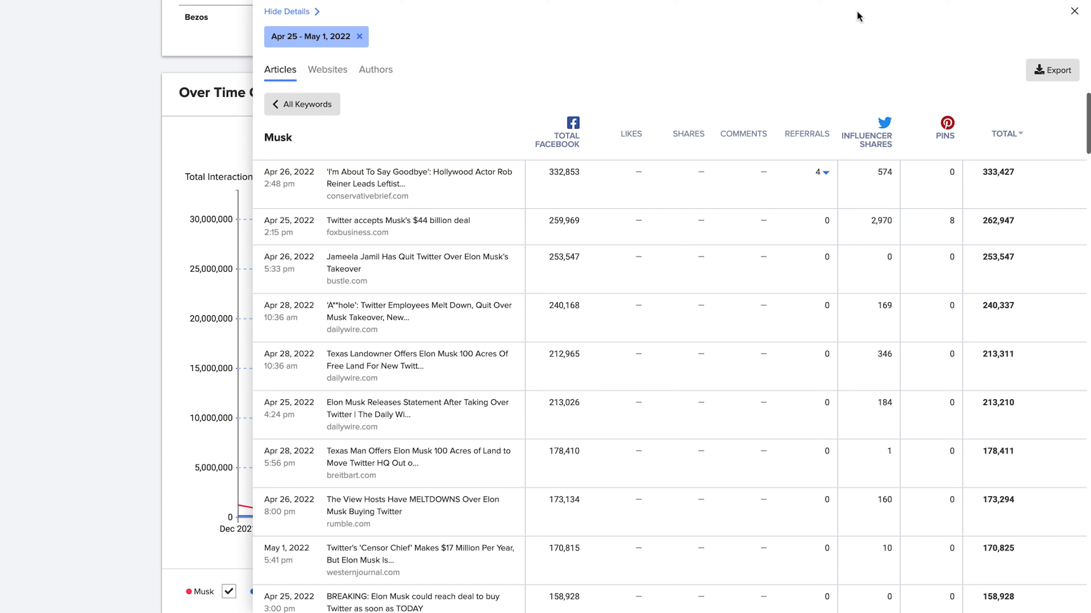
pyautogui.click(1073, 12)
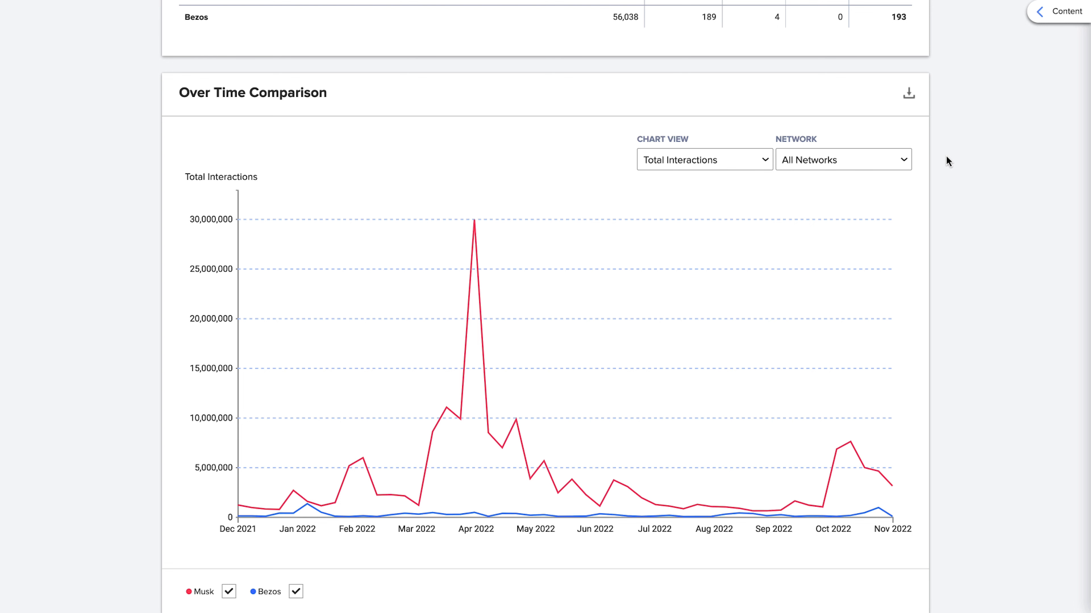
# Step: Compare Musk and Bezos over time by average interactions and by article count, inspecting Musk's Oct 31 - Nov 6, 2022 peak
pyautogui.click(751, 163)
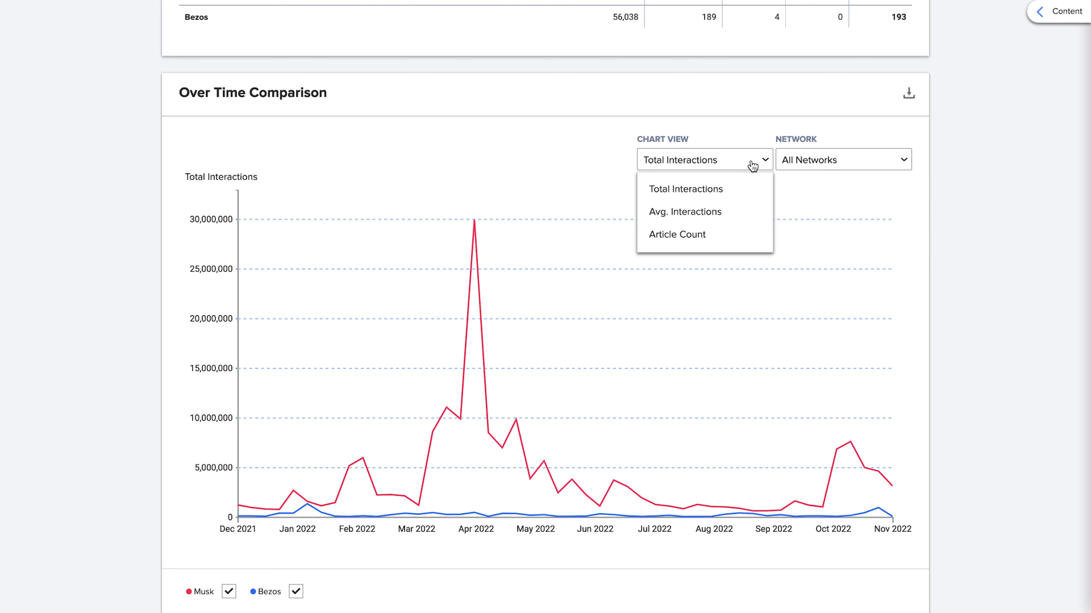
pyautogui.click(749, 210)
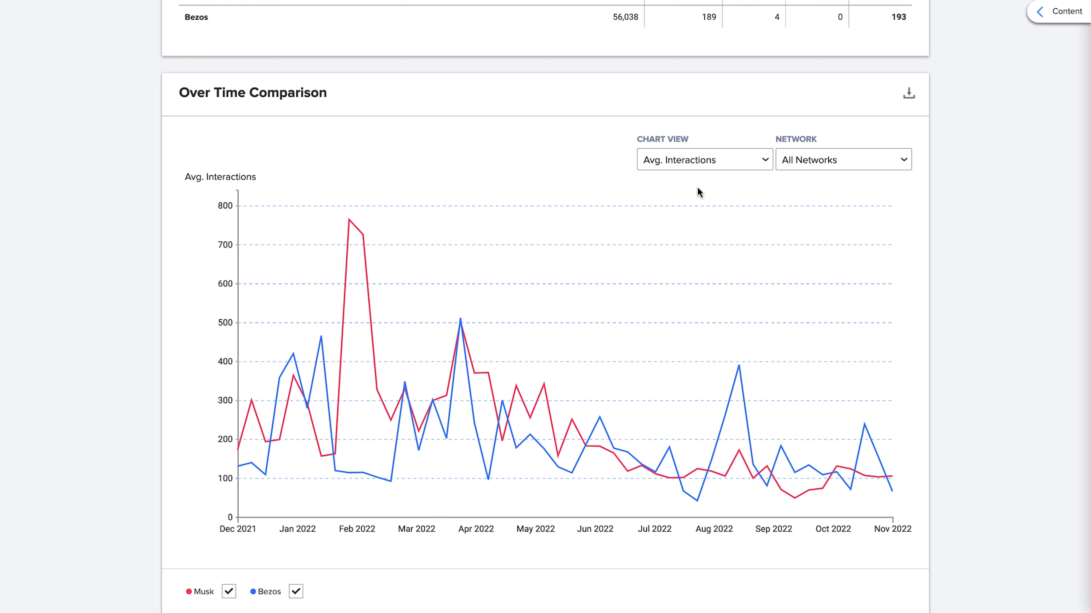
pyautogui.click(757, 163)
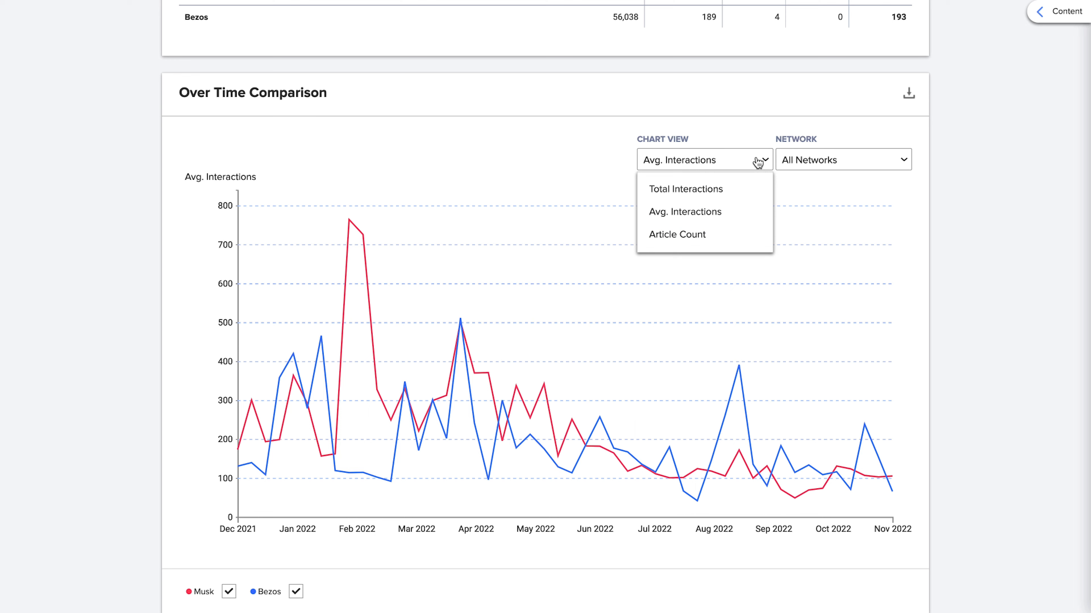
pyautogui.click(750, 234)
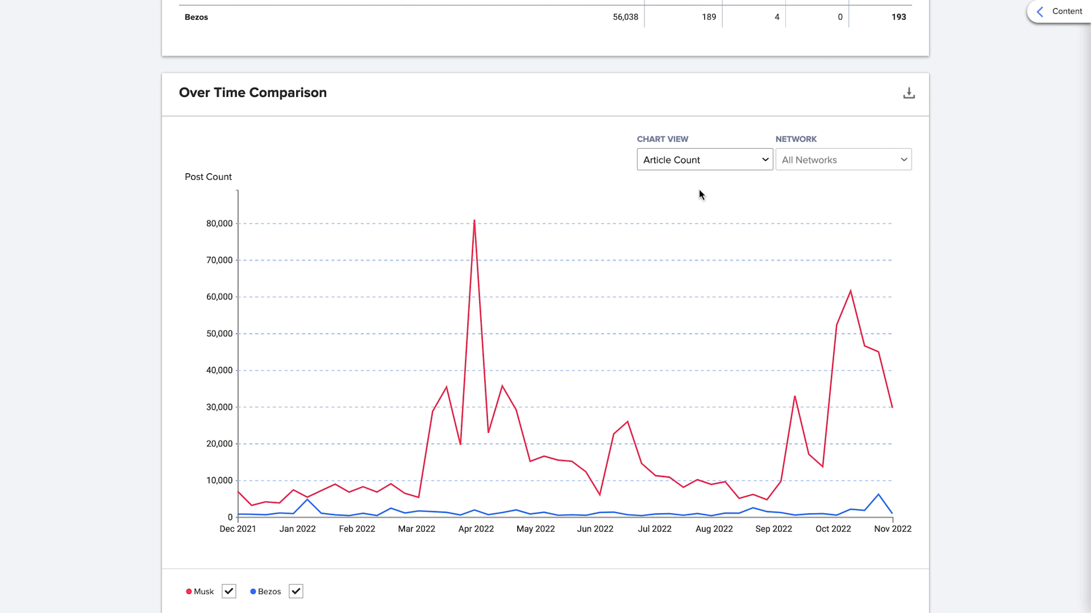
pyautogui.moveTo(850, 292)
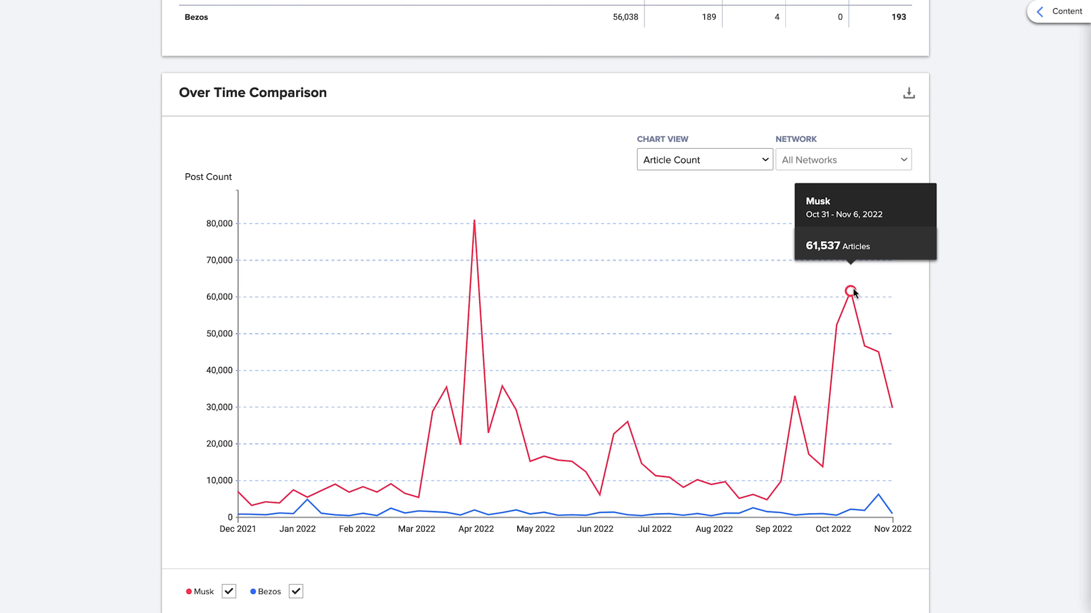
# Step: Return the Over Time Comparison chart to total interactions
pyautogui.click(762, 168)
pyautogui.click(759, 190)
pyautogui.moveTo(850, 444)
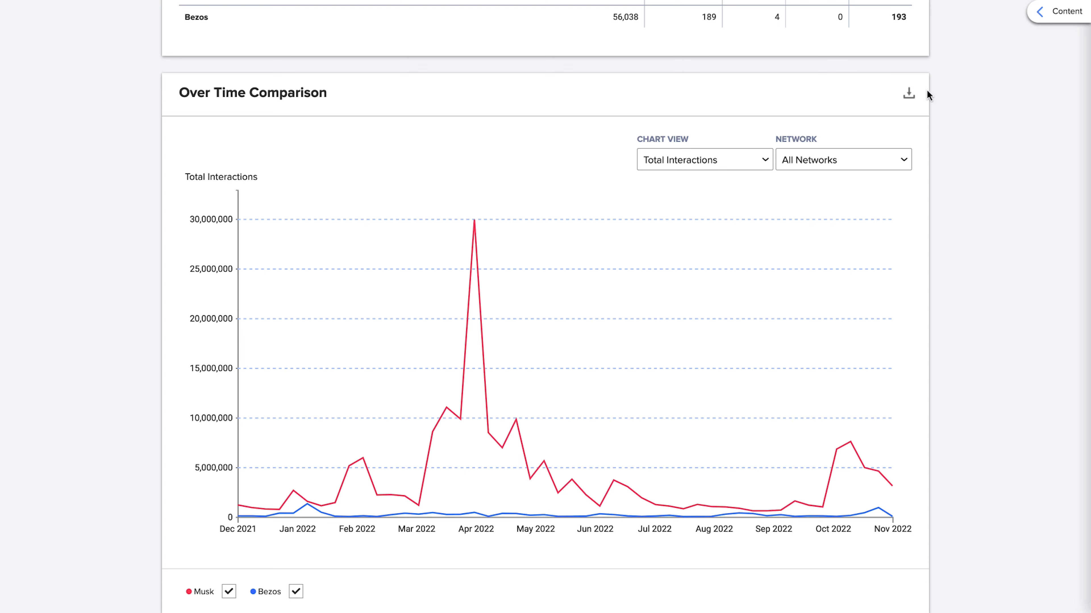
# Step: Check the Over Time Comparison chart's export formats and the dashboard's duplicate and delete options without applying any
pyautogui.click(910, 95)
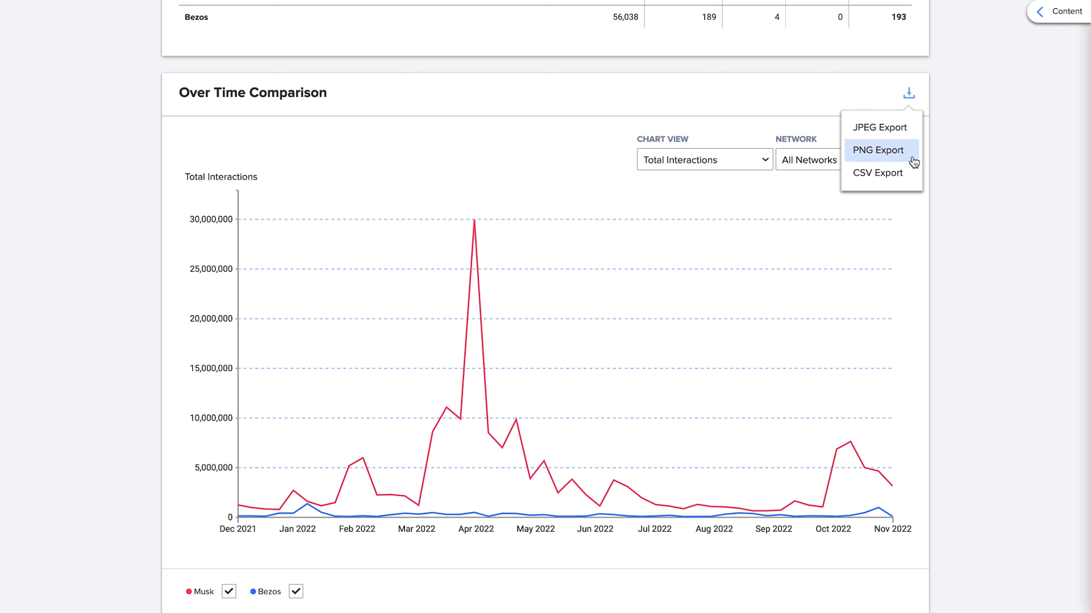
pyautogui.click(948, 142)
pyautogui.scroll(5, 949, 143)
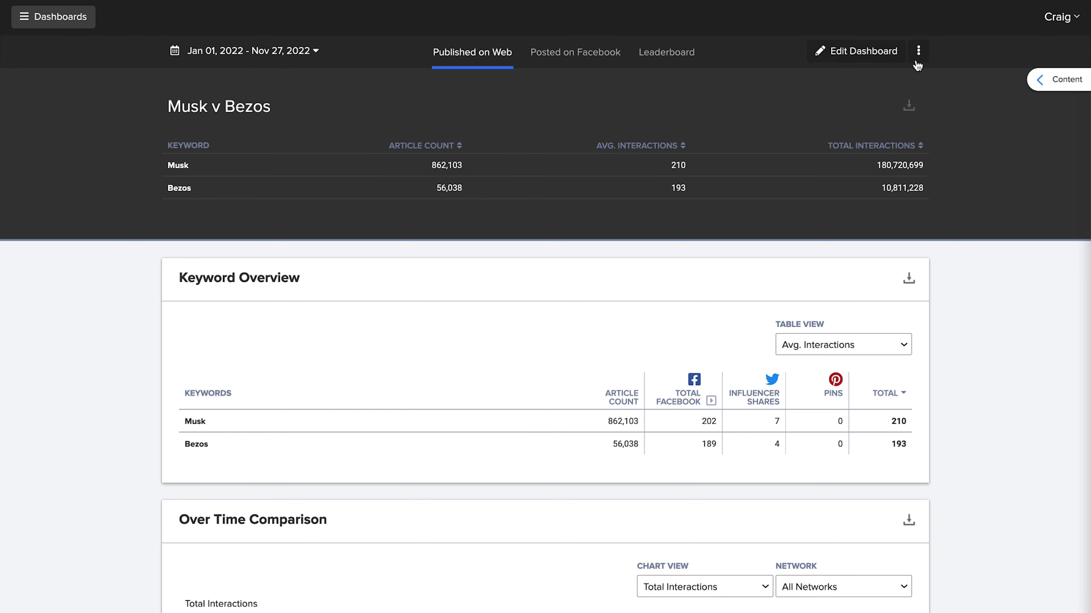
pyautogui.click(918, 51)
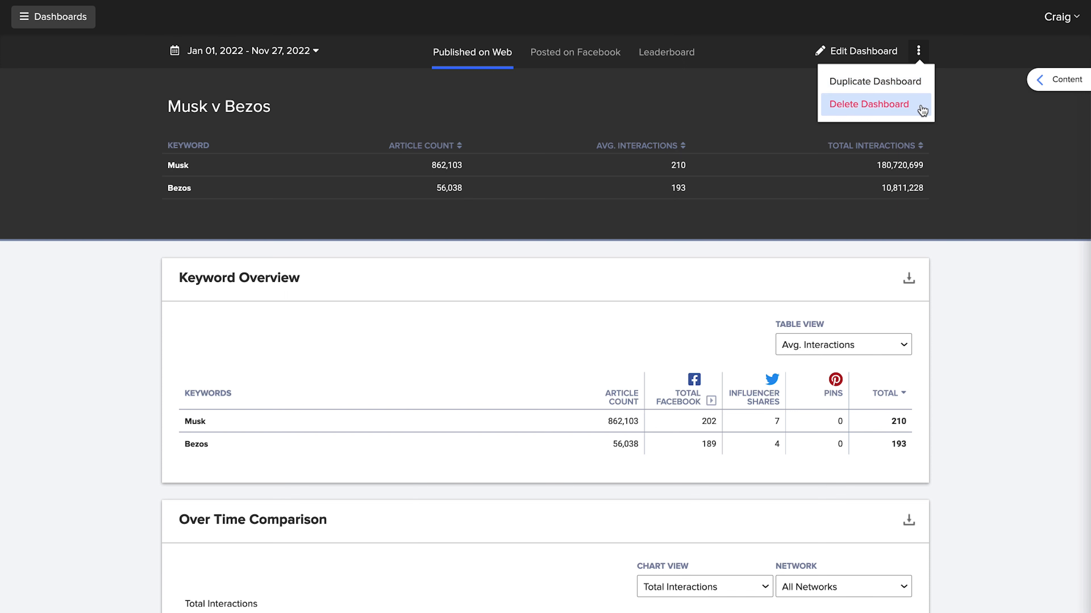
pyautogui.click(918, 50)
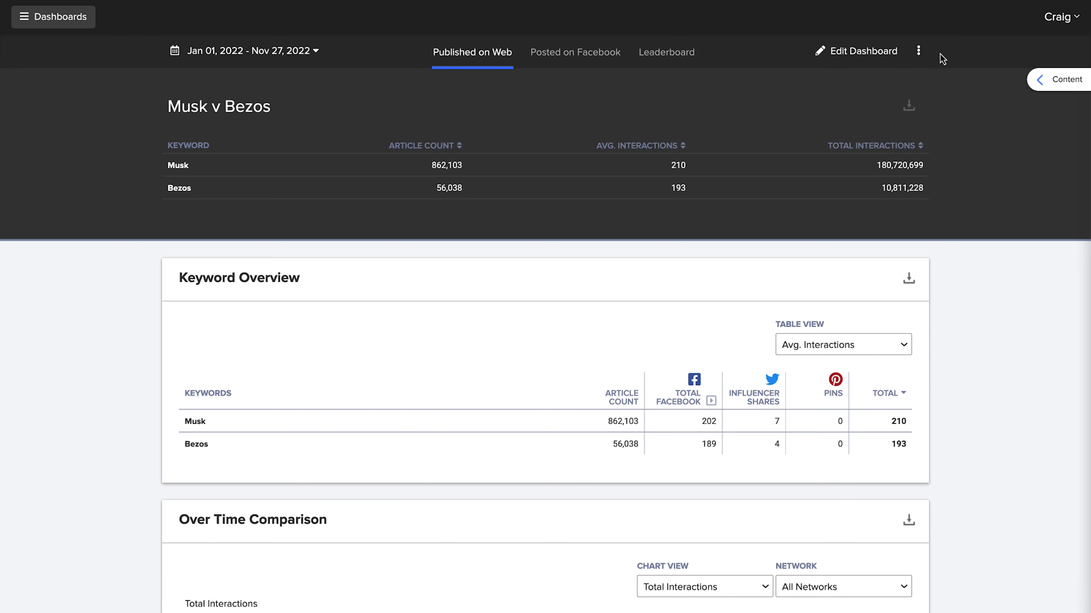